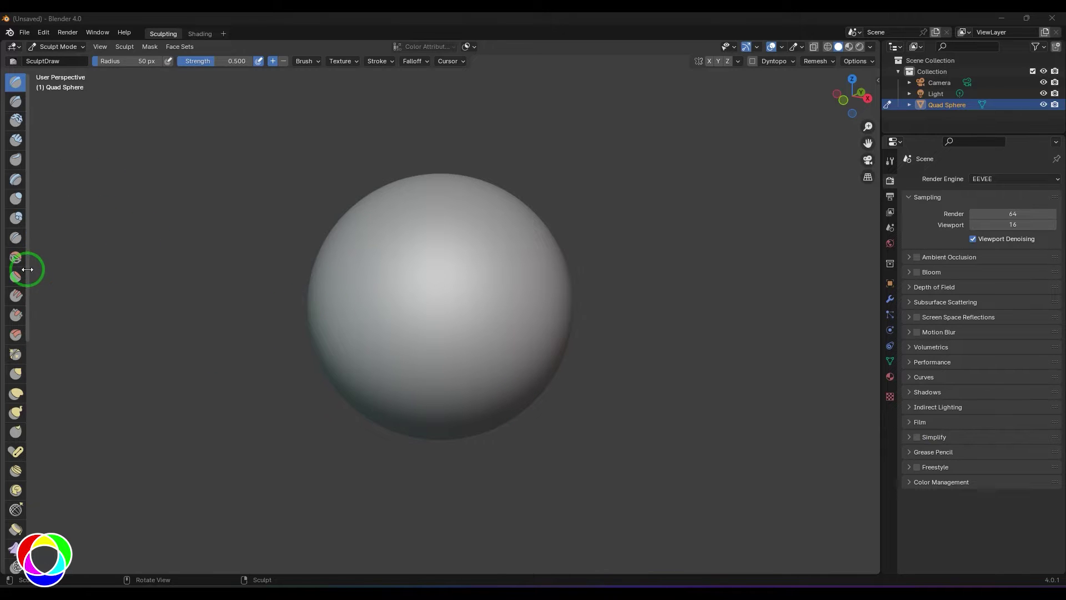
Step: Widen the toolbar, select the Mask brush and begin masking near the sphere's centre
mouse_move(27, 275)
mouse_down()
mouse_move(124, 281)
mouse_move(81, 296)
mouse_up()
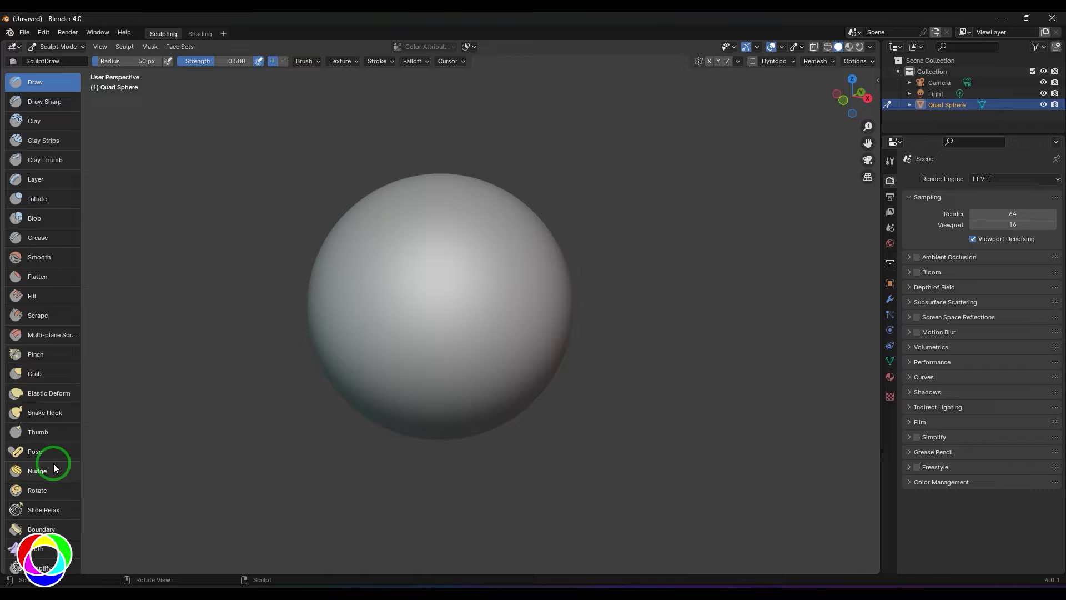
scroll(50, 482, down, 4)
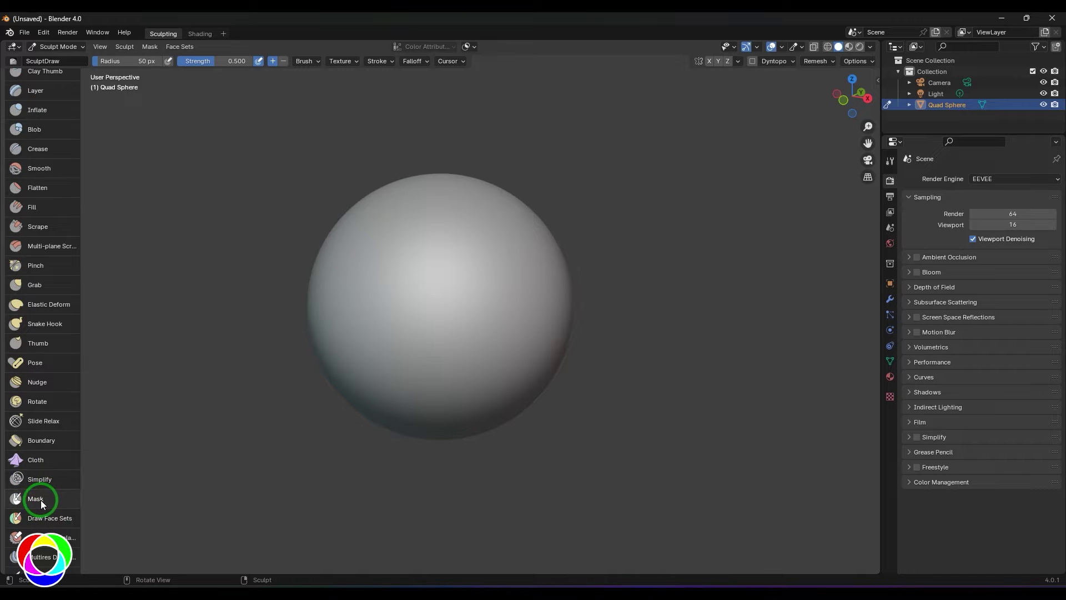
click(41, 505)
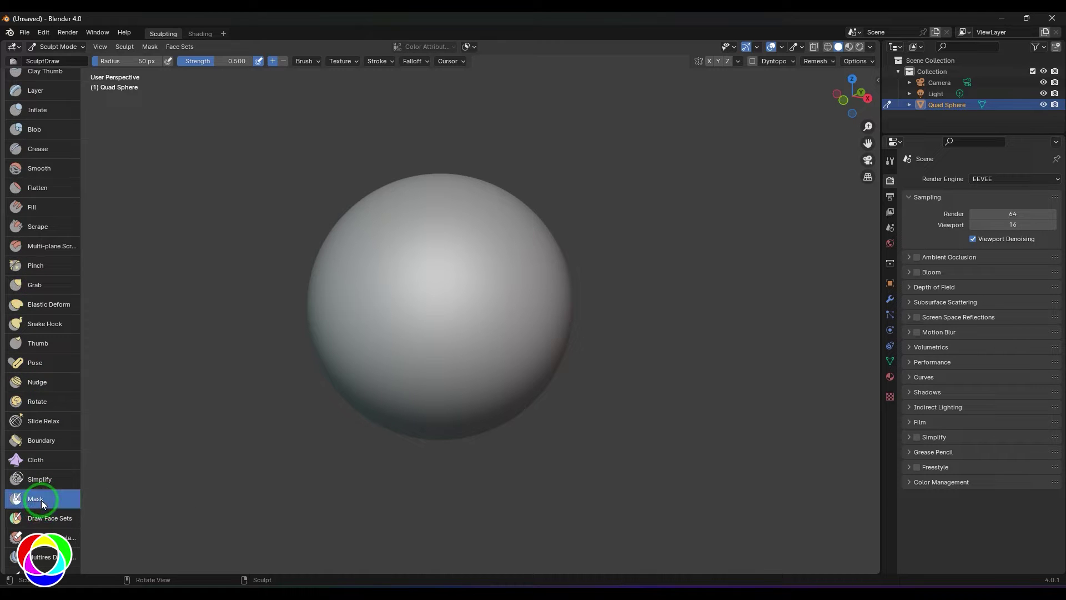
click(401, 364)
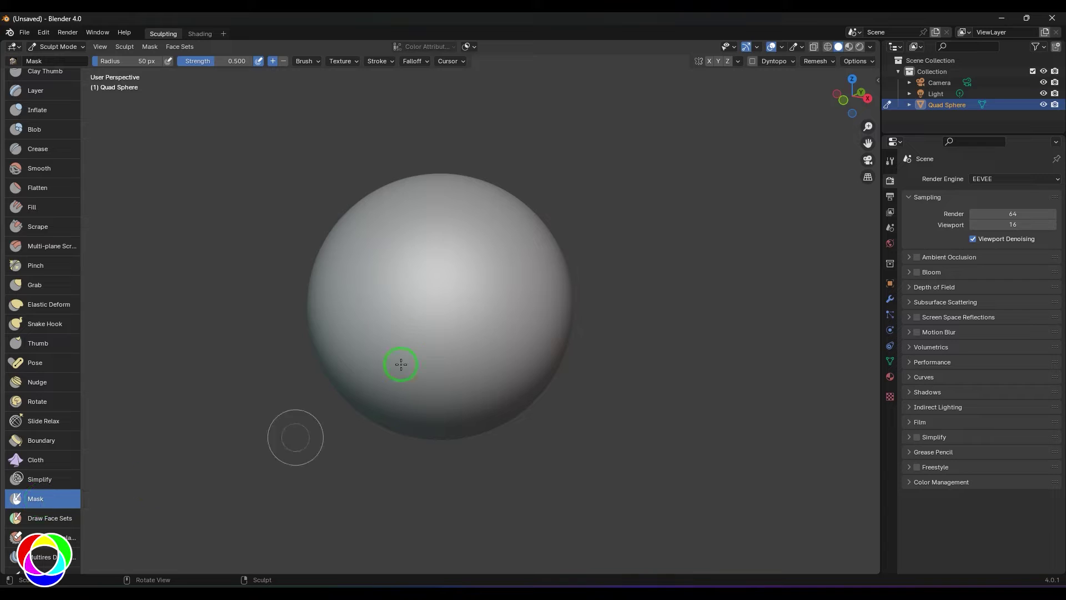
click(419, 261)
Step: Paint a full, round dark mask spot at the centre of the sphere's front
mouse_move(437, 281)
mouse_down()
mouse_move(435, 313)
mouse_move(423, 287)
mouse_move(437, 300)
mouse_move(462, 289)
mouse_move(425, 284)
mouse_move(470, 286)
mouse_up()
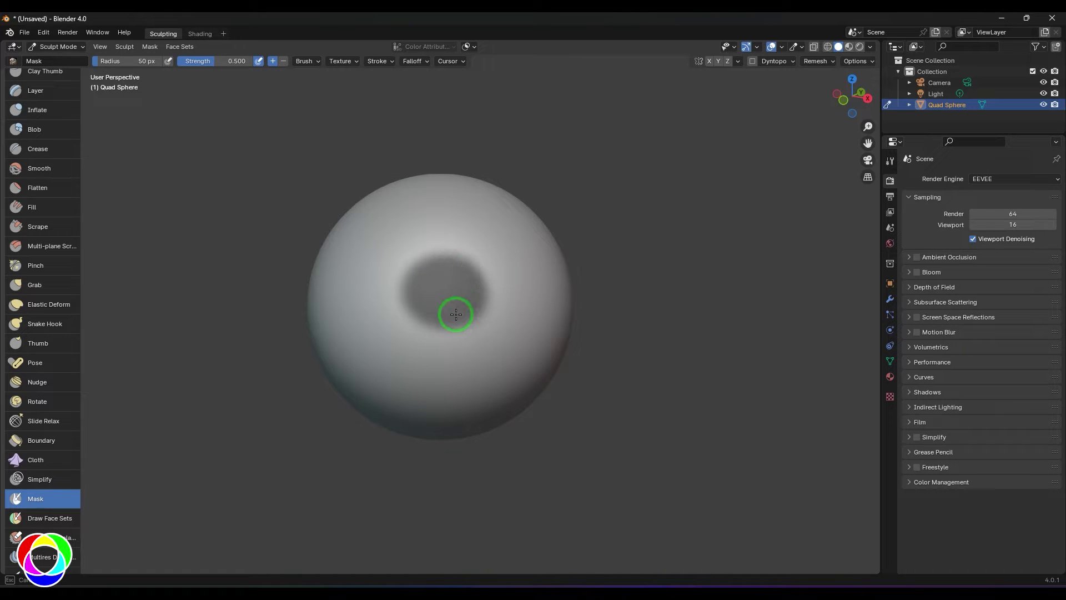
mouse_move(476, 286)
mouse_down()
mouse_move(452, 305)
mouse_move(459, 294)
mouse_up()
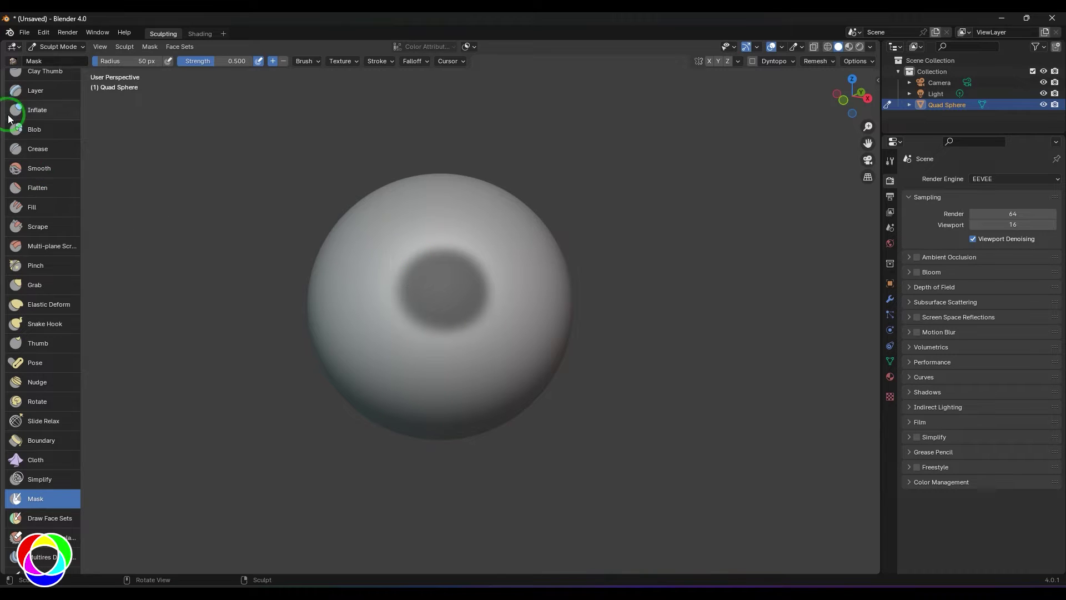
scroll(8, 119, up, 4)
Step: With the Draw brush, raise a rim around the central masked spot to form a socket
click(64, 88)
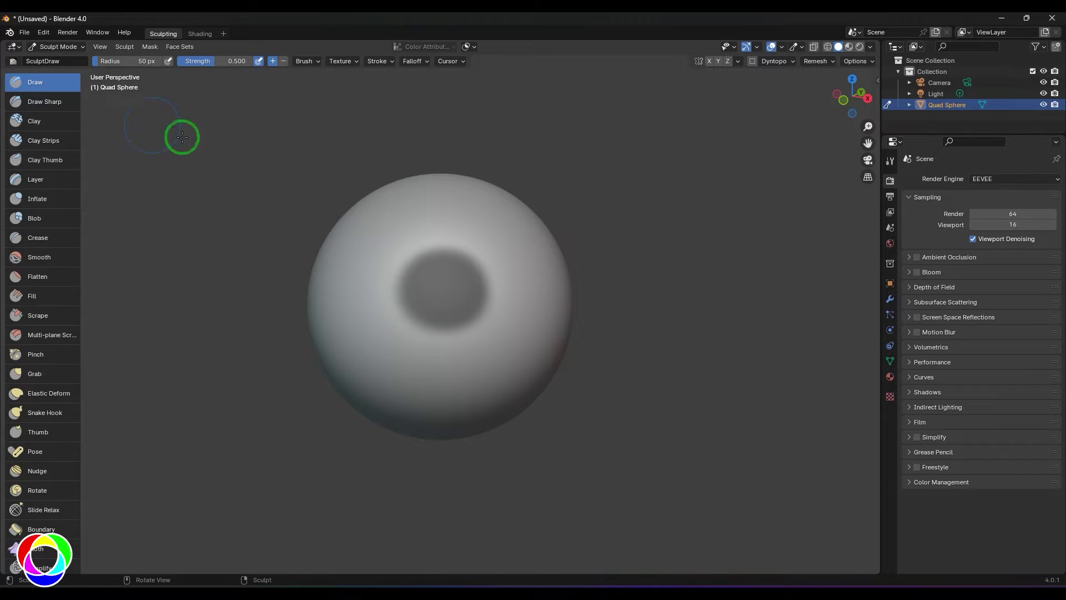
mouse_move(452, 243)
mouse_down()
mouse_move(394, 289)
mouse_move(440, 340)
mouse_move(488, 295)
mouse_move(430, 246)
mouse_move(382, 293)
mouse_move(396, 269)
mouse_move(365, 348)
mouse_move(429, 401)
mouse_move(492, 354)
mouse_move(513, 263)
mouse_move(447, 222)
mouse_move(364, 252)
mouse_move(347, 323)
mouse_up()
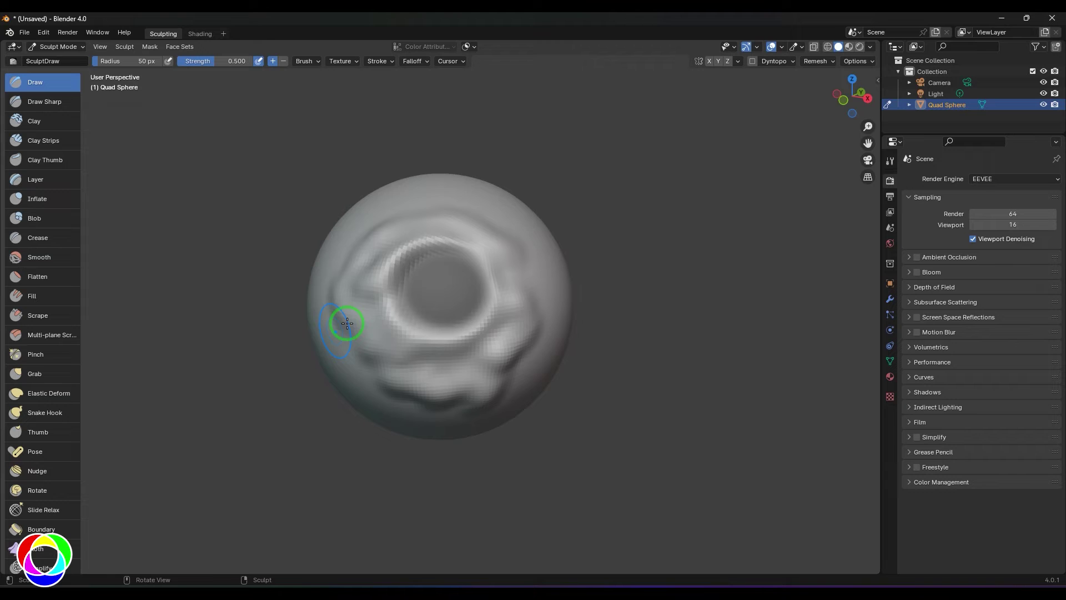
middle_drag(708, 317, 671, 328)
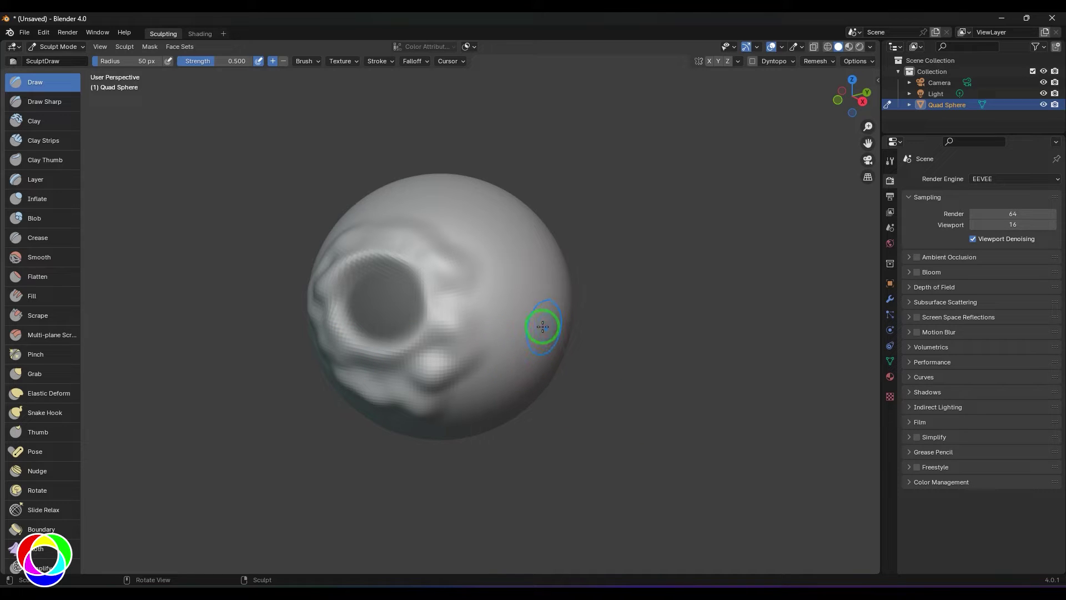
Step: Mask a patch on the sphere's right side, then another round patch after orbiting
key(m)
mouse_move(519, 320)
mouse_down()
mouse_move(547, 329)
mouse_move(522, 304)
mouse_move(532, 328)
mouse_move(507, 306)
mouse_move(562, 318)
mouse_move(502, 326)
mouse_move(545, 289)
mouse_move(533, 304)
mouse_move(541, 321)
mouse_move(554, 285)
mouse_up()
key(x)
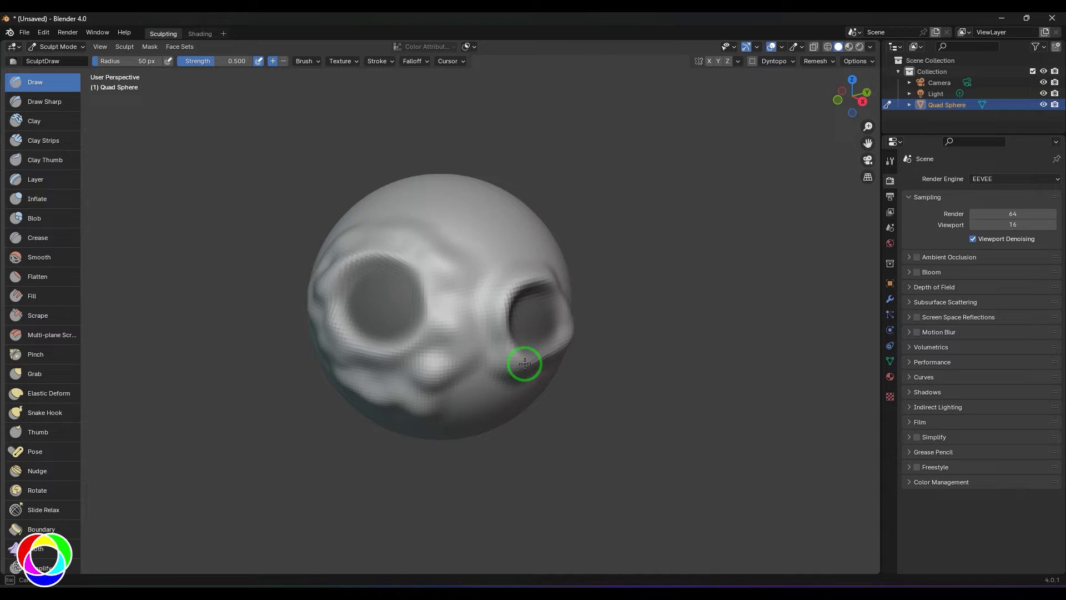
key(m)
middle_drag(488, 226, 477, 326)
mouse_move(459, 312)
mouse_down()
mouse_move(489, 321)
mouse_move(450, 309)
mouse_move(489, 320)
mouse_move(460, 310)
mouse_up()
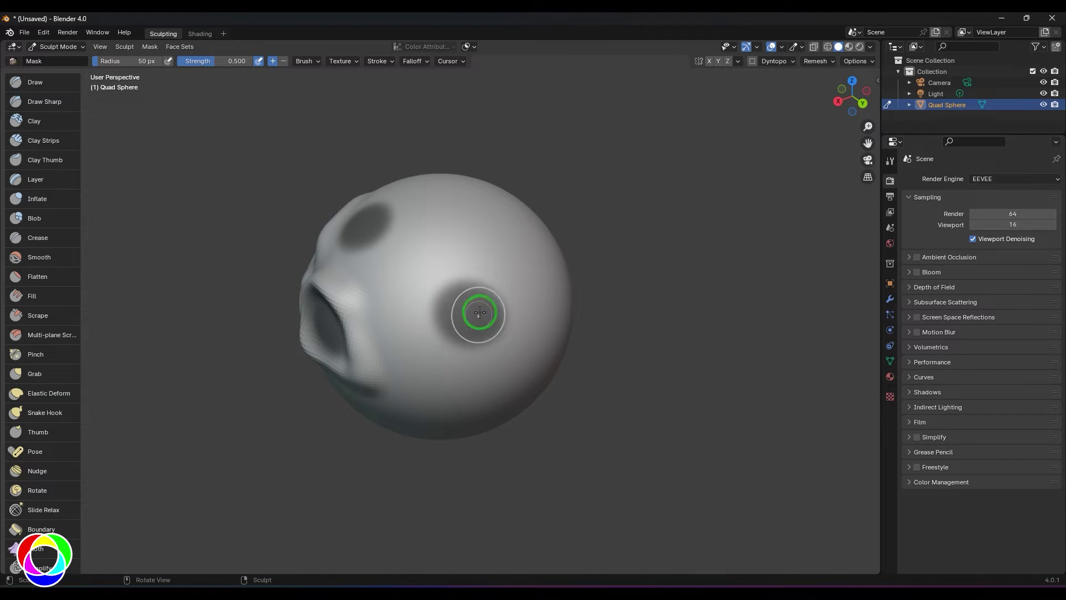
Step: Show the Mask brush's Tool settings and mask two more patches, right and lower on the sphere
click(890, 160)
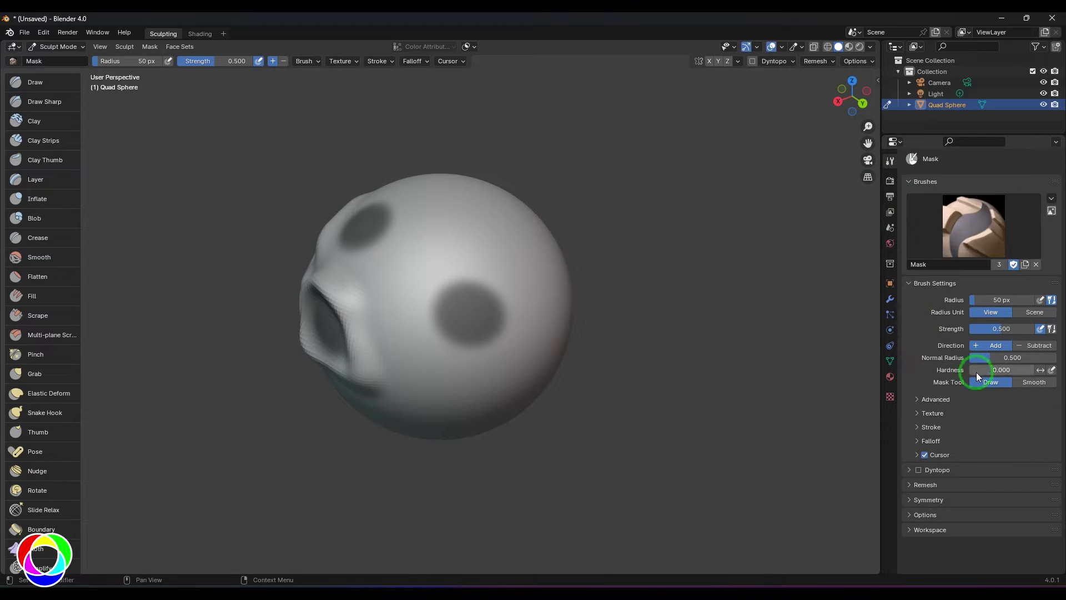
mouse_move(507, 328)
mouse_down()
mouse_move(541, 324)
mouse_move(545, 313)
mouse_move(530, 304)
mouse_move(523, 318)
mouse_move(552, 345)
mouse_up()
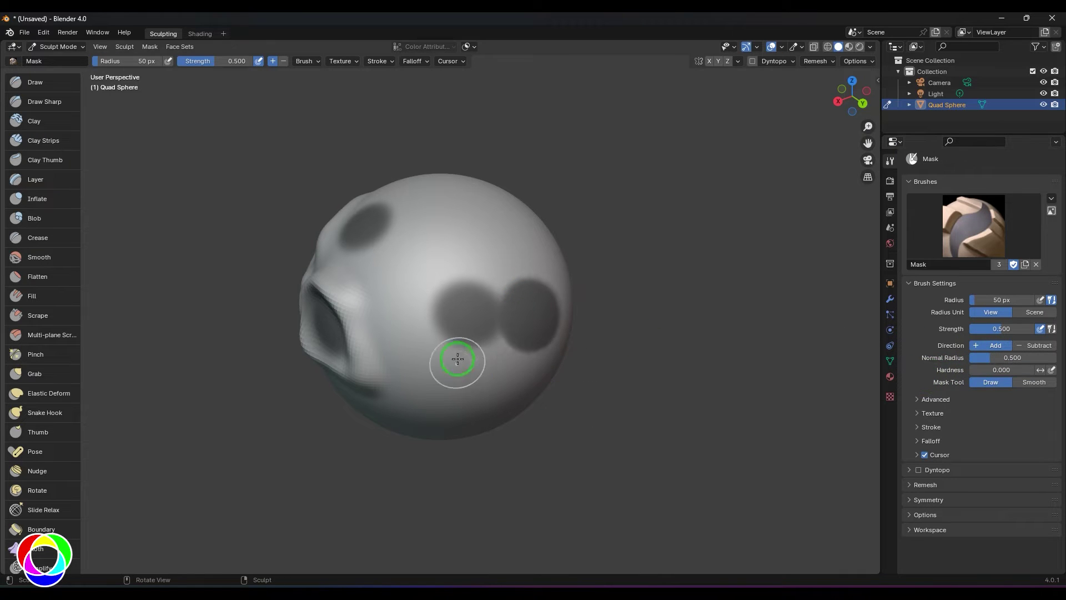
mouse_move(460, 357)
mouse_down()
mouse_move(458, 375)
mouse_move(445, 377)
mouse_up()
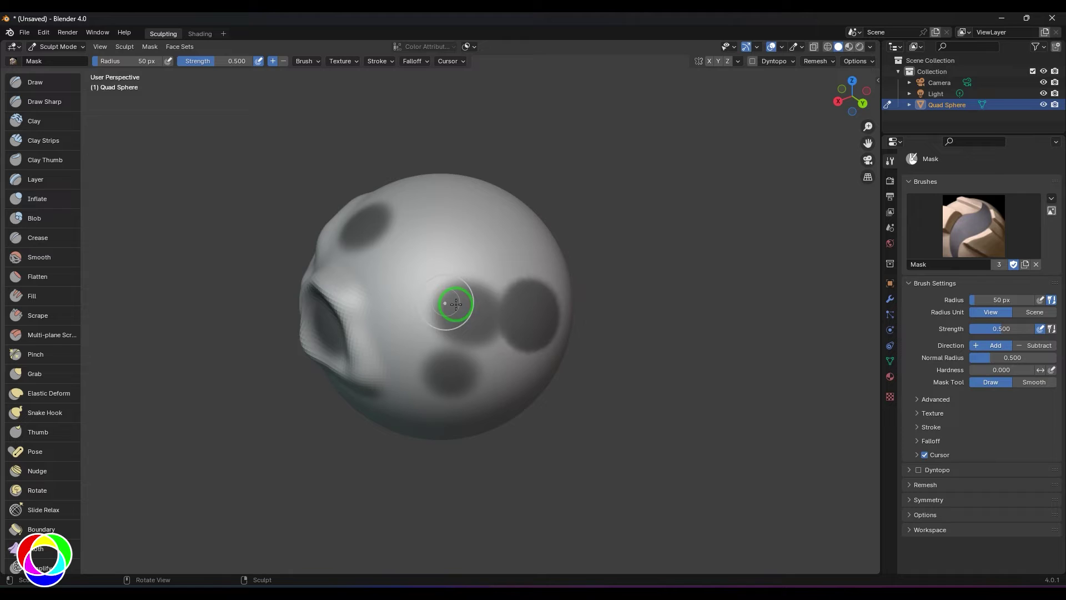
Step: Set Mask Tool to Smooth and soften the edges of the front mask spots
click(1033, 382)
drag(483, 303, 503, 297)
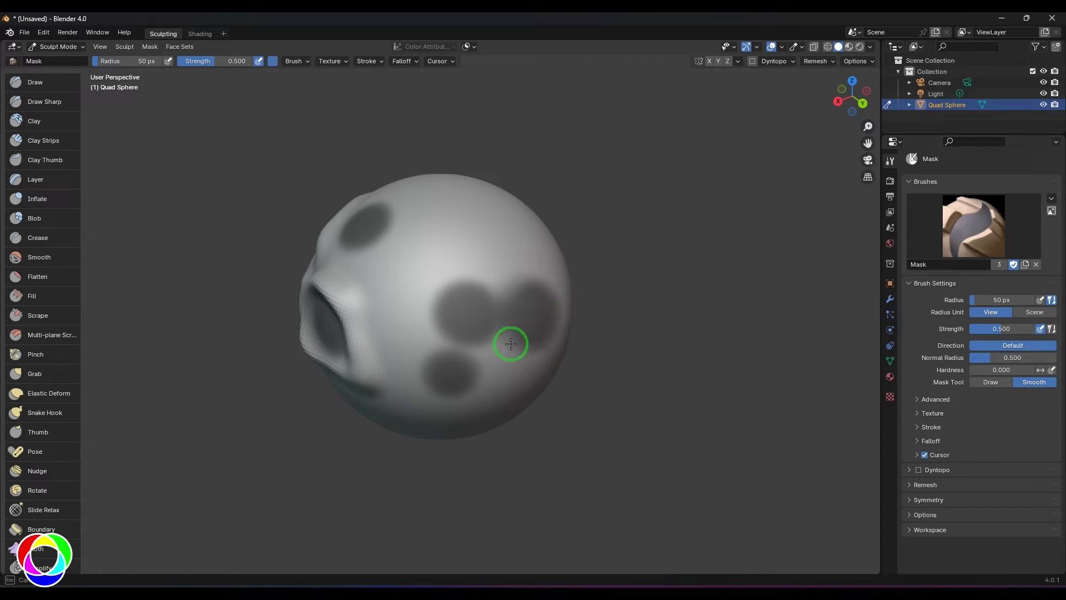
drag(531, 349, 522, 345)
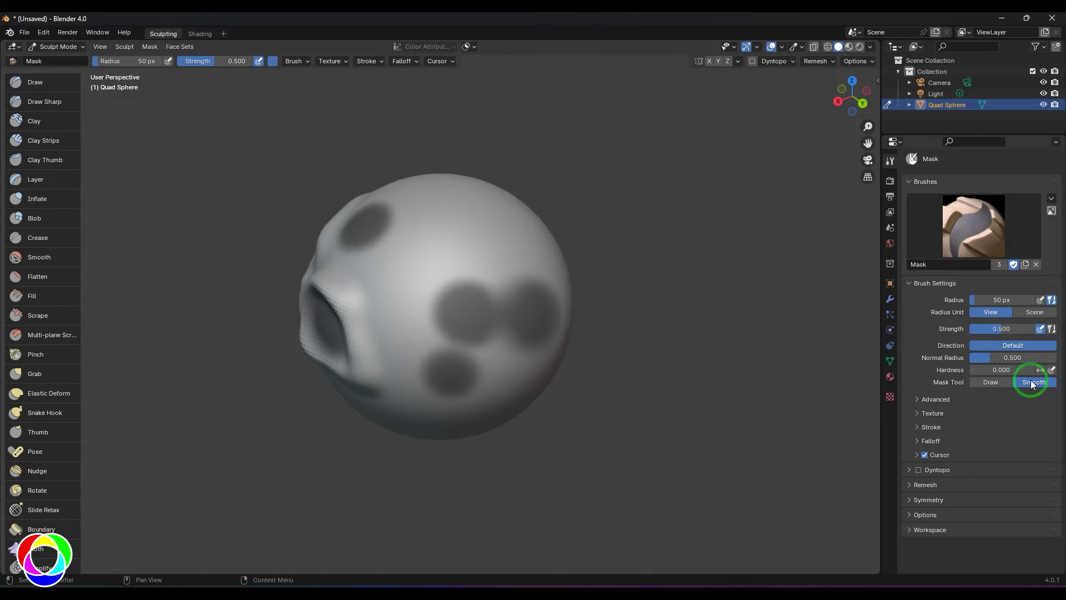
Step: Set Mask Tool back to Draw and paint new mask near the top and over the right side
click(996, 383)
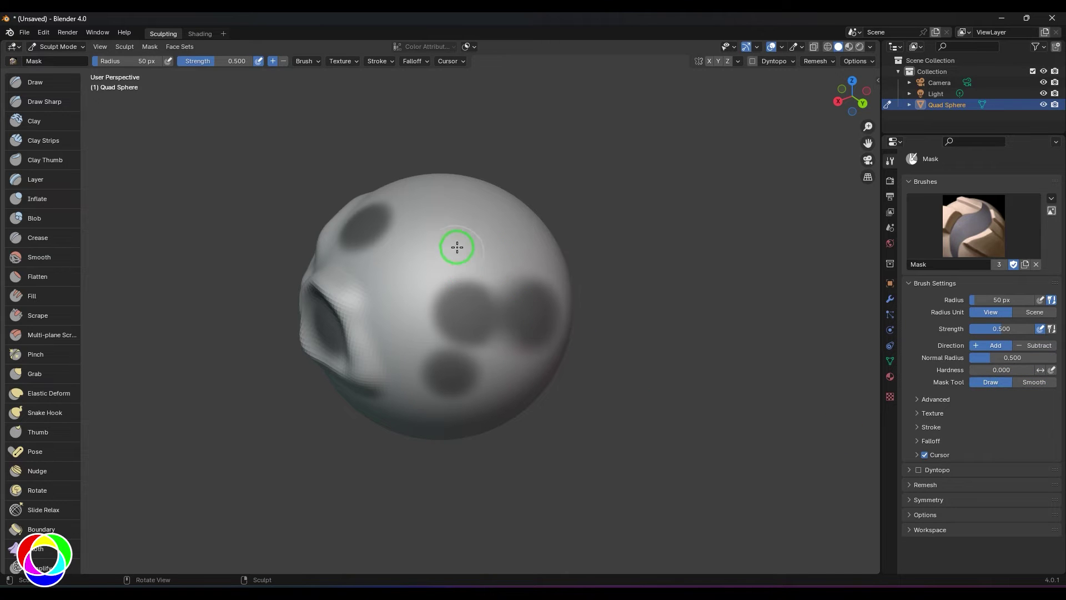
mouse_move(457, 246)
mouse_down()
mouse_move(467, 265)
mouse_move(482, 263)
mouse_move(481, 246)
mouse_move(488, 259)
mouse_move(466, 231)
mouse_move(438, 238)
mouse_move(476, 268)
mouse_move(447, 247)
mouse_move(468, 275)
mouse_move(452, 287)
mouse_move(459, 311)
mouse_up()
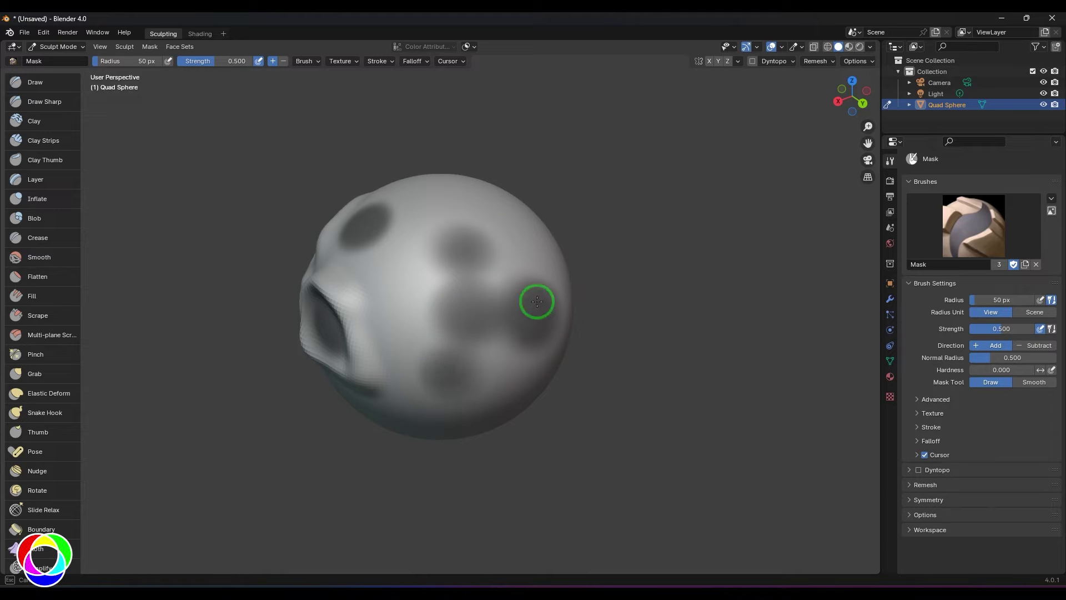
mouse_move(544, 319)
mouse_down()
mouse_move(507, 361)
mouse_move(578, 291)
mouse_up()
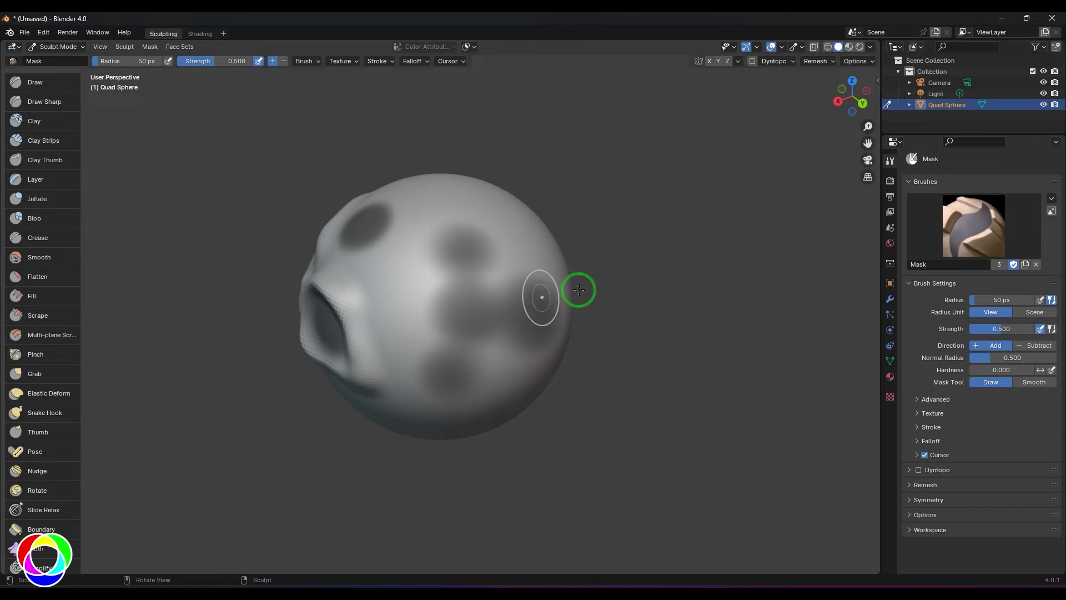
Step: Set Direction to Subtract and erase the masked patches into number-like shapes such as a 3 and an 0
click(1034, 347)
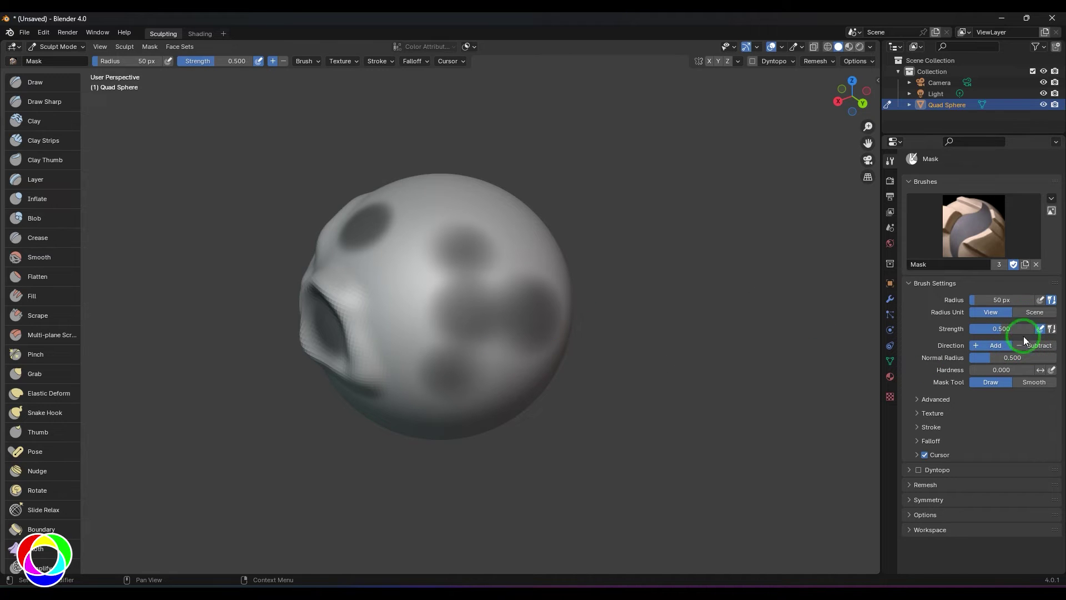
drag(442, 304, 459, 304)
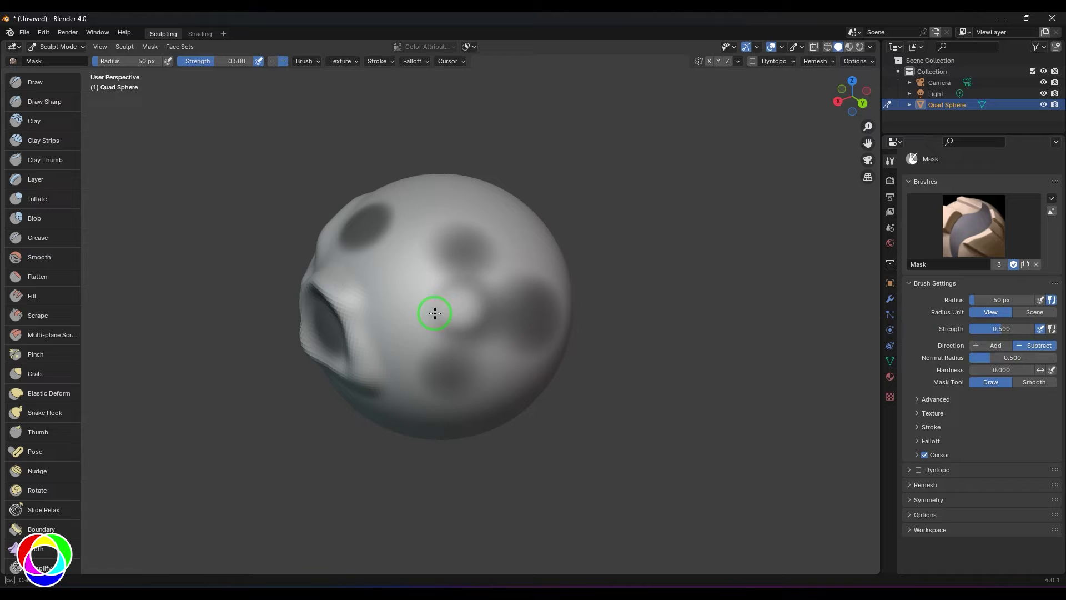
drag(430, 248, 448, 253)
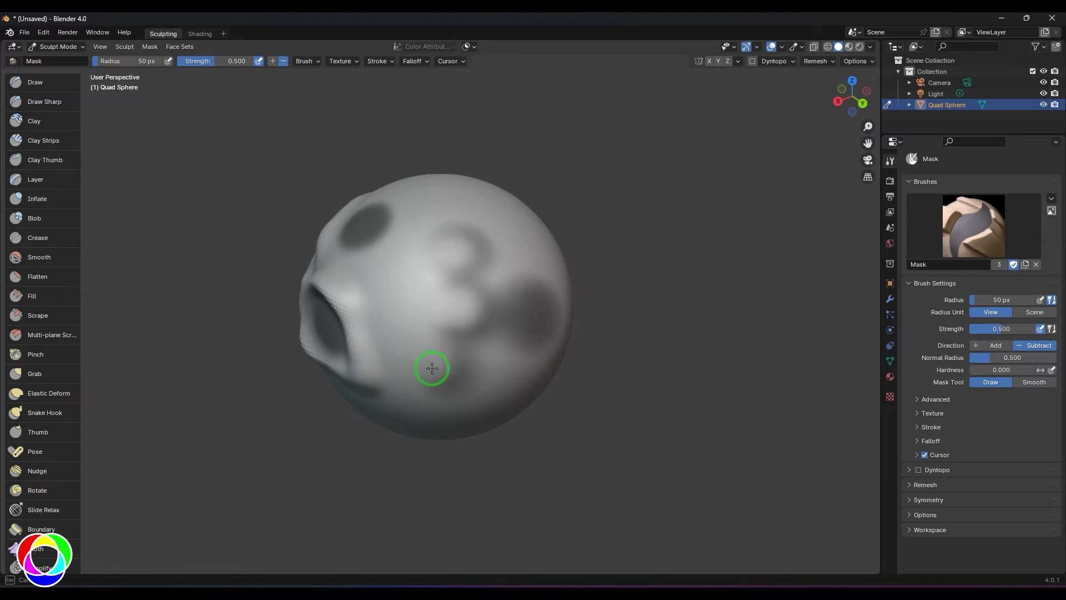
drag(527, 306, 544, 325)
Step: Paint more mask across the sphere from a new viewing angle
middle_drag(689, 366, 670, 365)
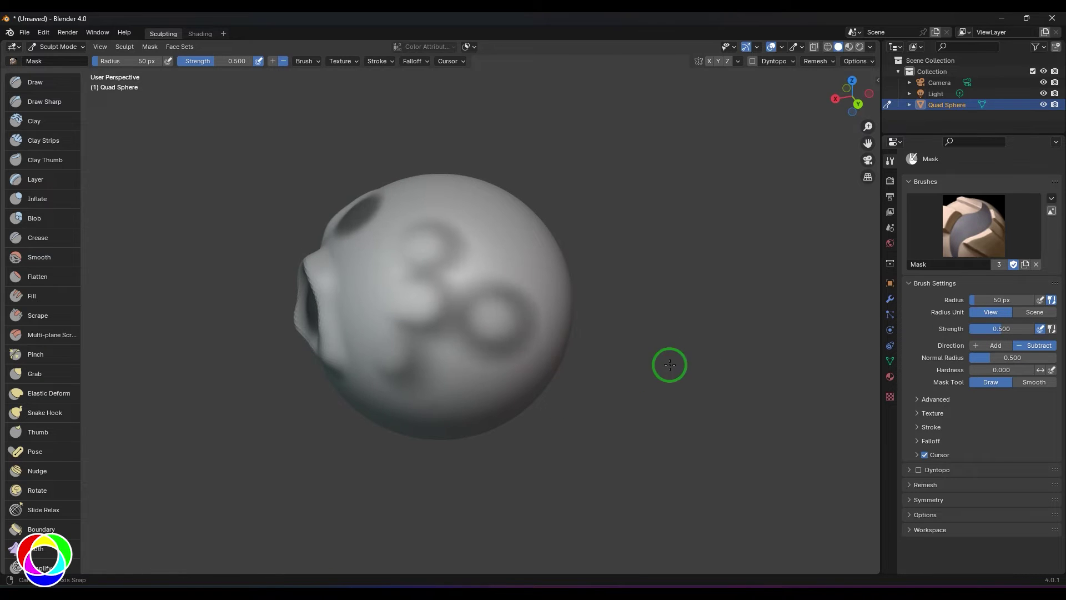
mouse_move(478, 303)
mouse_down()
mouse_move(502, 313)
mouse_move(481, 319)
mouse_move(503, 303)
mouse_move(506, 323)
mouse_move(400, 300)
mouse_move(402, 288)
mouse_move(431, 305)
mouse_move(396, 304)
mouse_move(514, 335)
mouse_move(530, 321)
mouse_move(537, 342)
mouse_move(405, 302)
mouse_up()
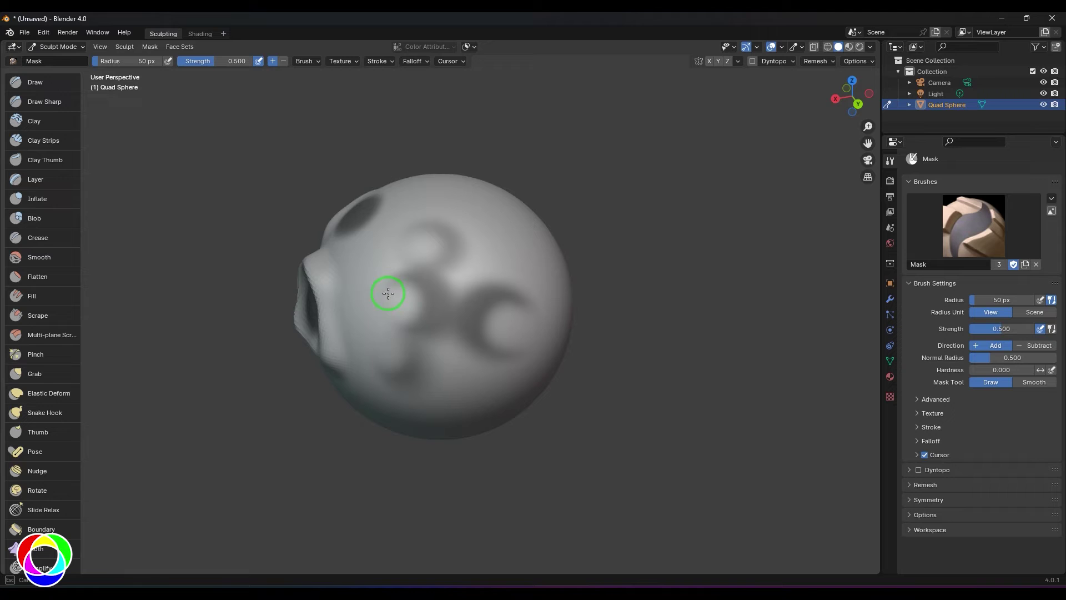
mouse_move(667, 367)
middle_down()
mouse_move(635, 339)
mouse_move(626, 371)
middle_up()
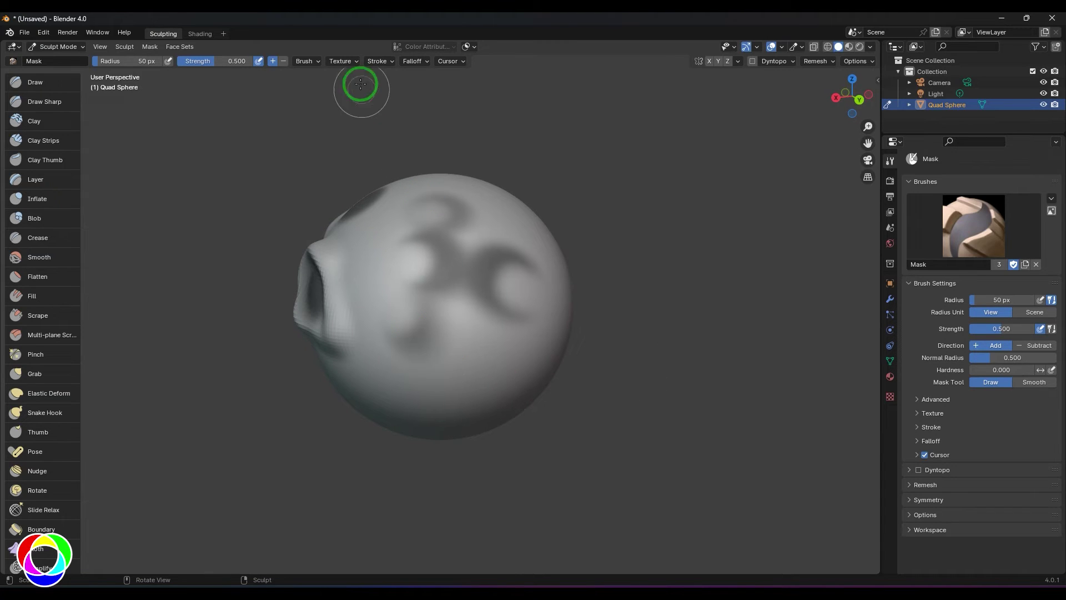
Step: Apply the Inverse Square falloff preset and paint a large mask patch low on the sphere
click(415, 61)
click(383, 83)
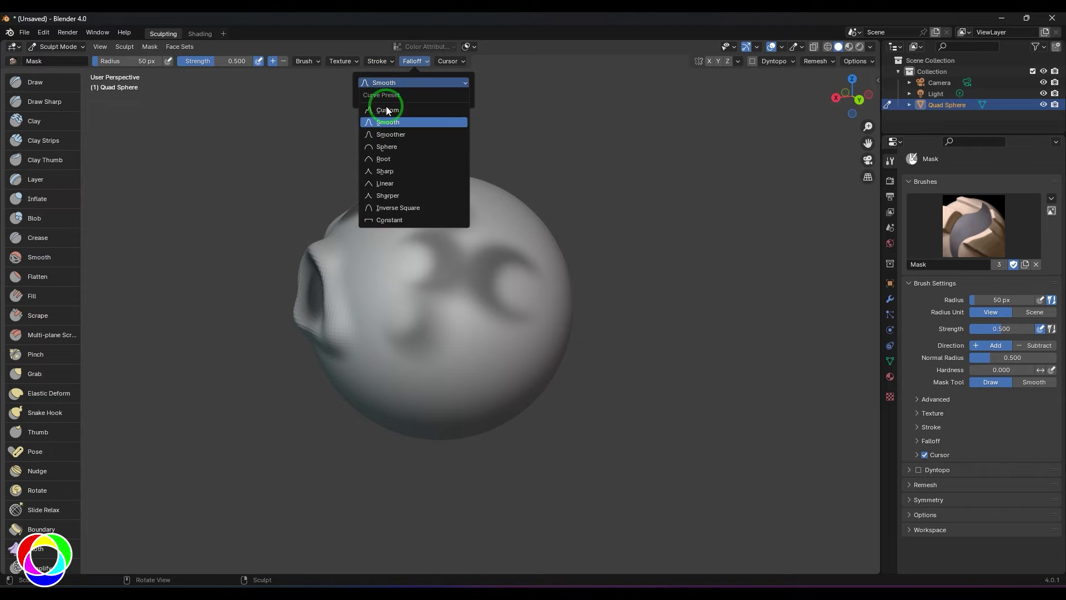
click(396, 209)
mouse_move(483, 357)
mouse_down()
mouse_move(459, 355)
mouse_move(439, 304)
mouse_up()
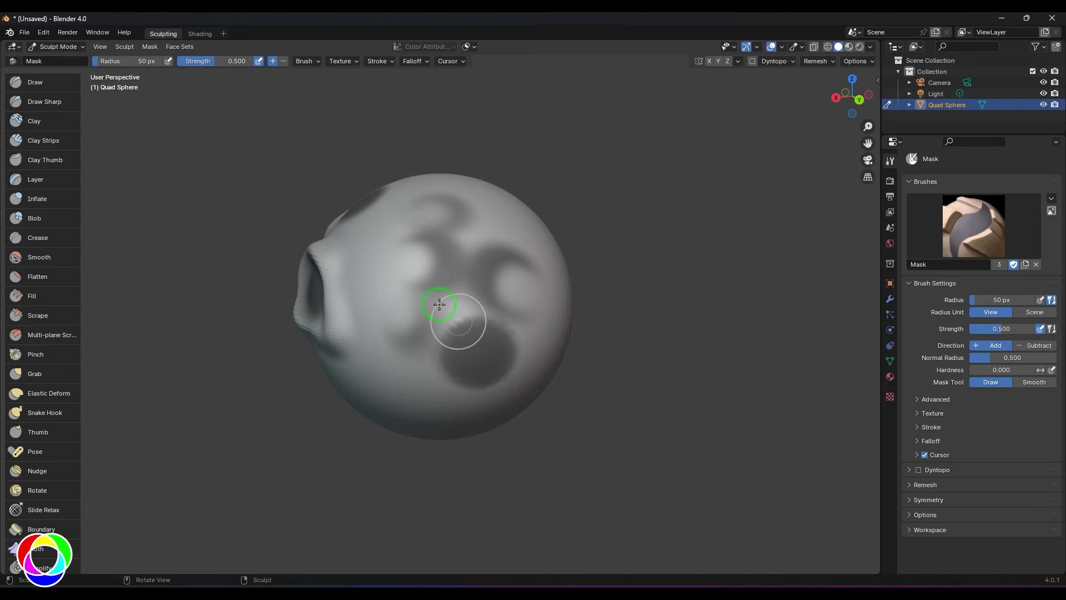
Step: Change the mask brush's falloff curve preset to Smooth
click(416, 61)
click(408, 83)
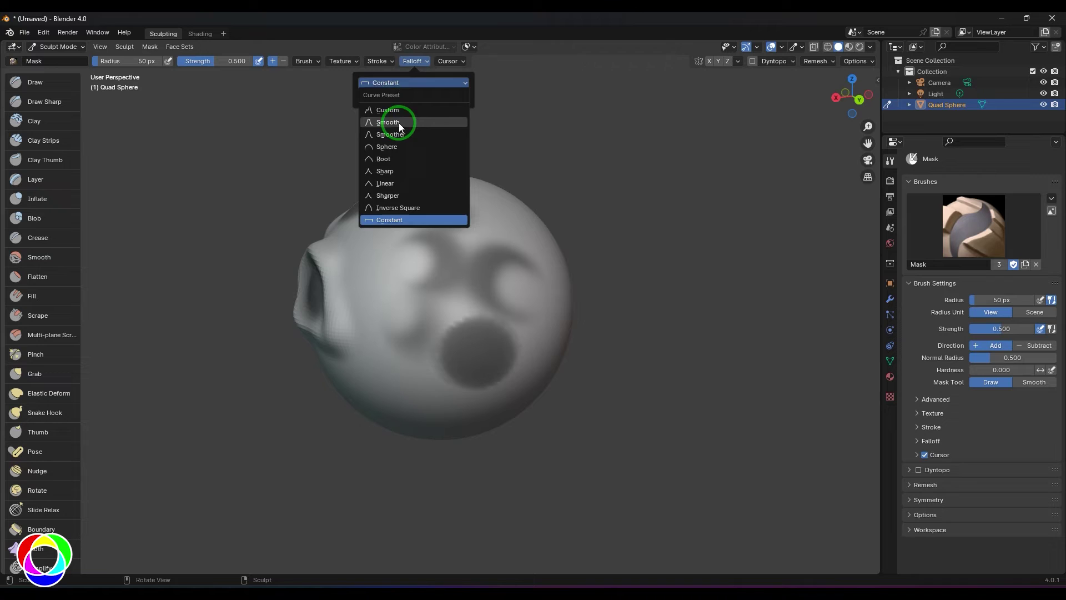
click(399, 123)
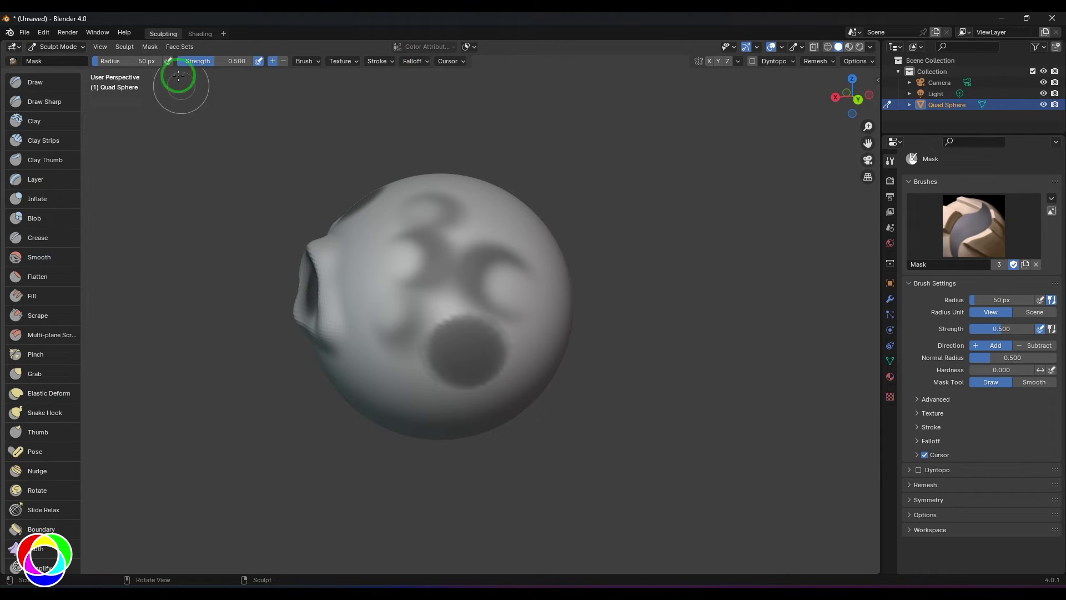
click(150, 47)
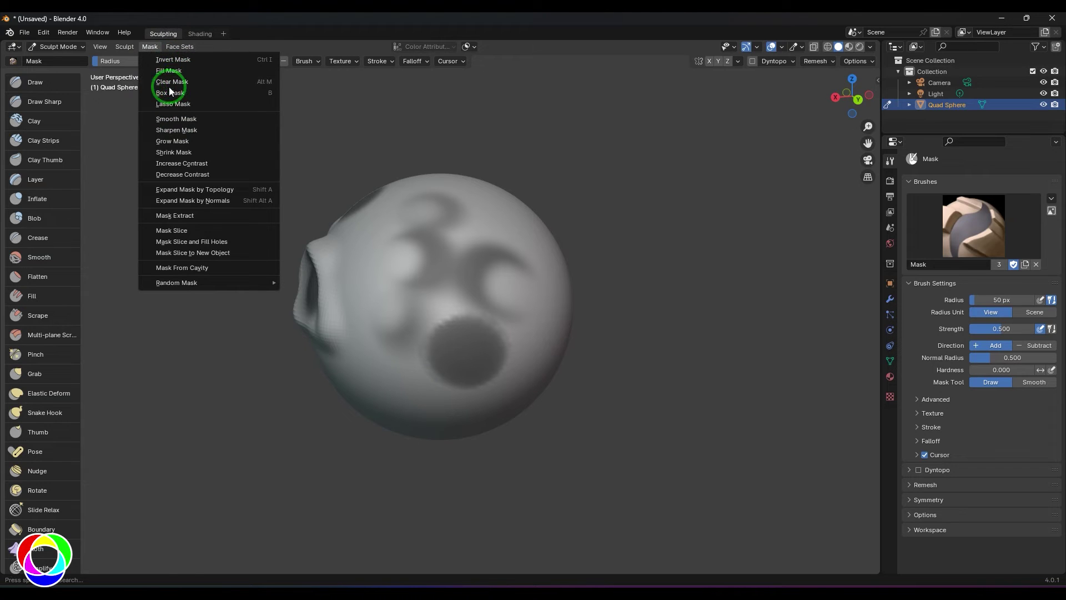
click(224, 59)
click(151, 47)
click(157, 59)
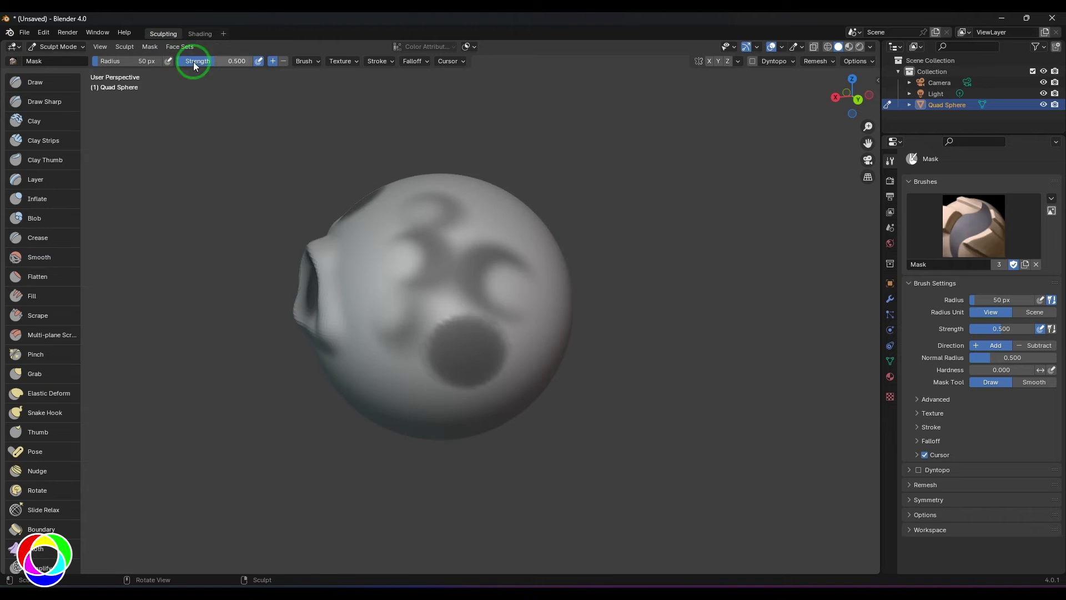
key(ctrl+i)
key(ctrl+i)
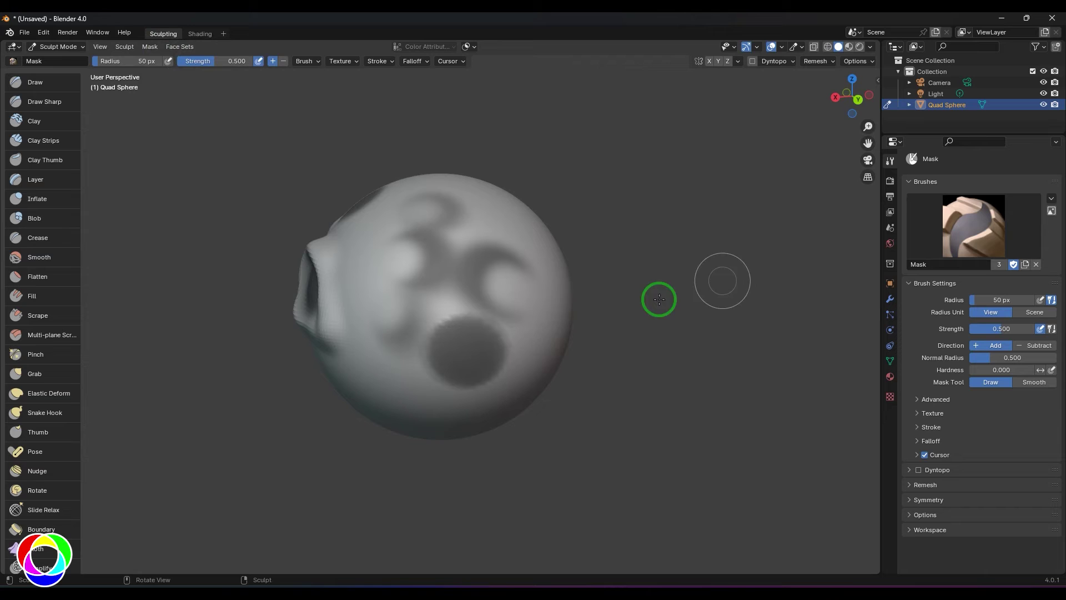
key(a)
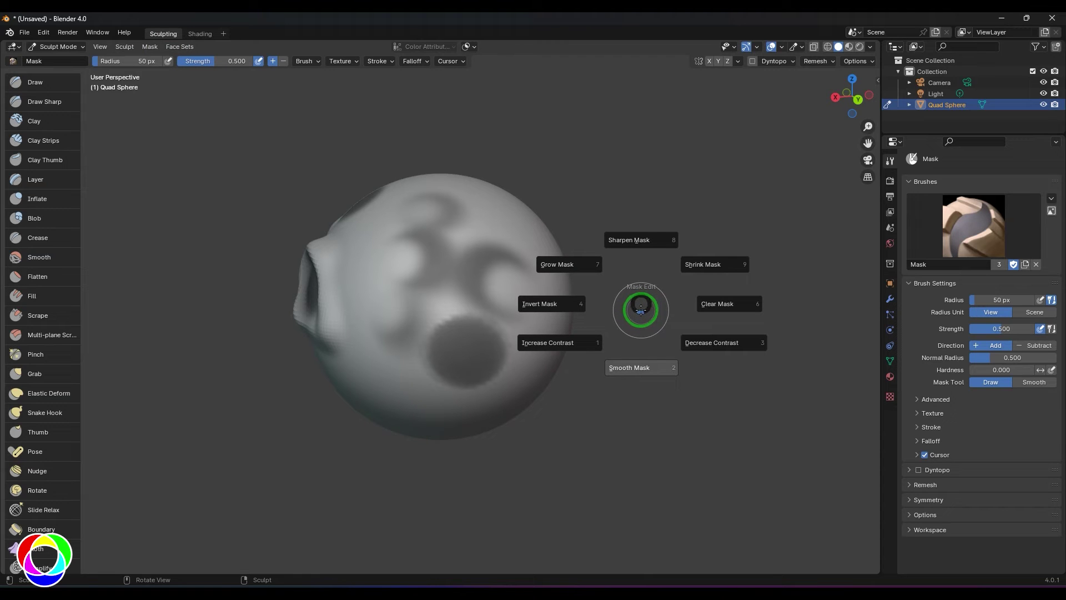
click(563, 303)
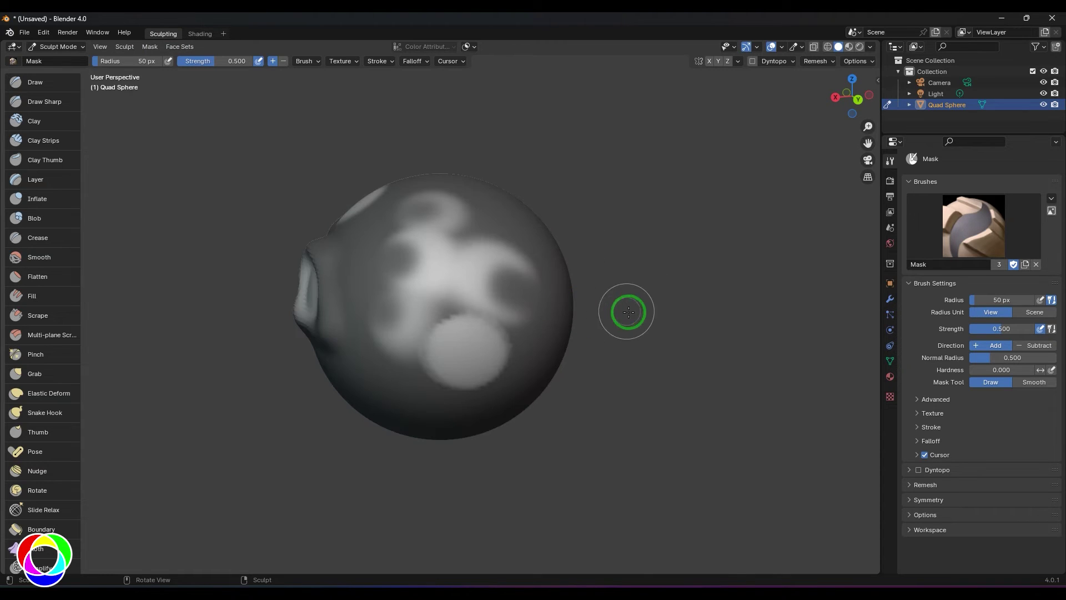
key(a)
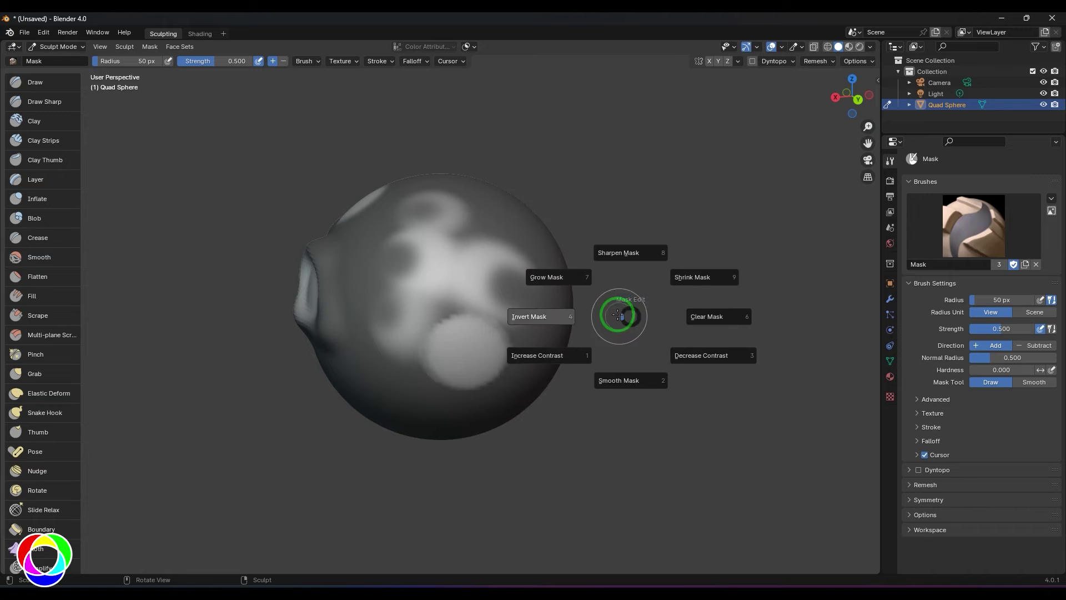
click(550, 316)
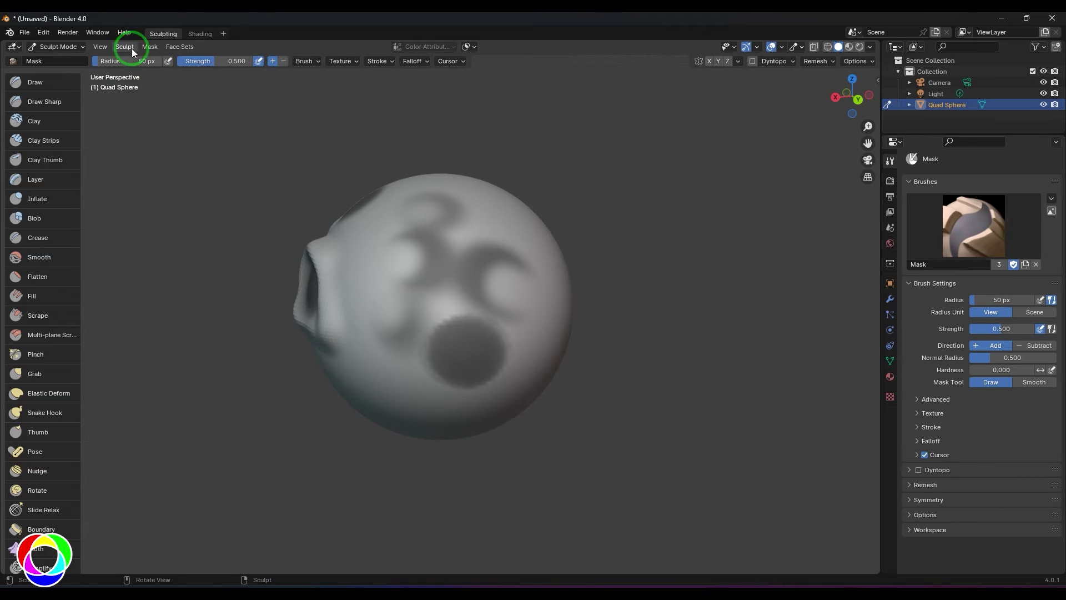
Step: Fill the whole sphere with mask via Mask > Fill Mask, then clear a bright spot at its centre
click(150, 46)
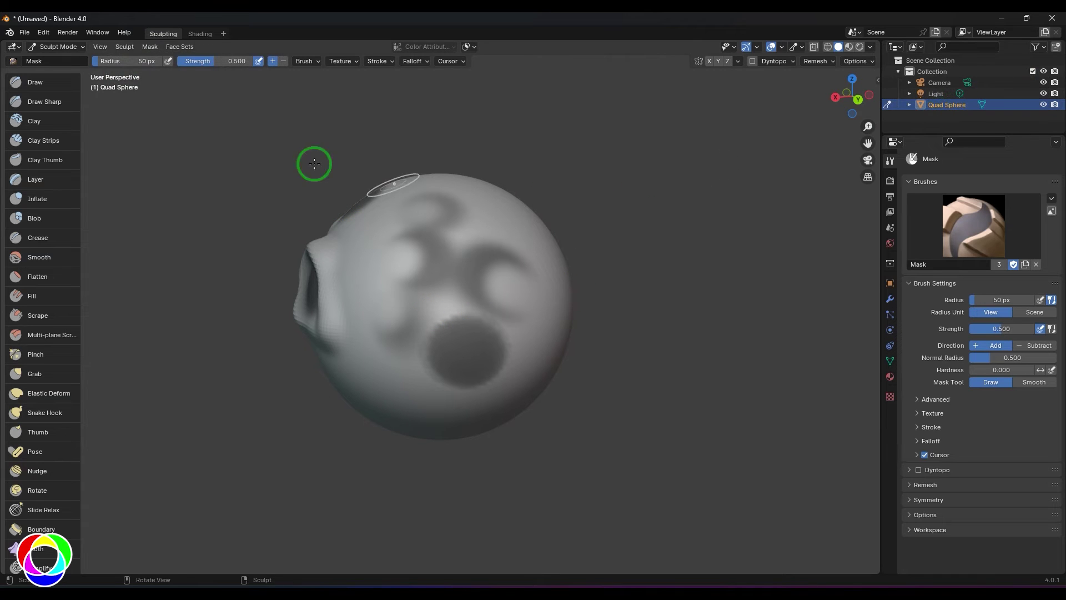
click(149, 47)
click(177, 72)
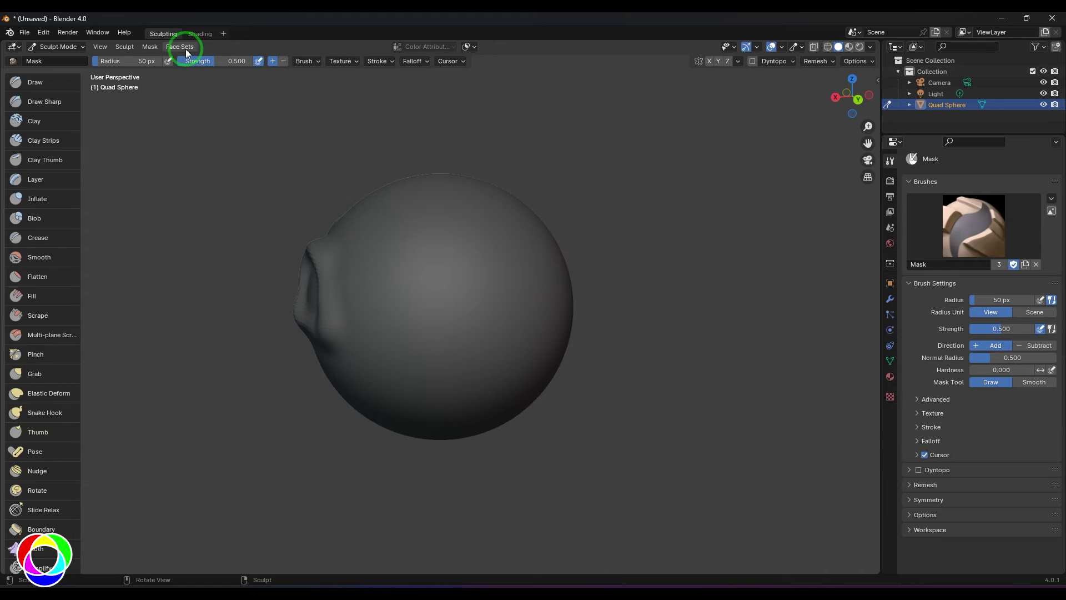
mouse_move(483, 294)
ctrl+mouse_down()
mouse_move(451, 296)
mouse_move(497, 305)
mouse_move(458, 296)
mouse_move(476, 309)
ctrl+mouse_up()
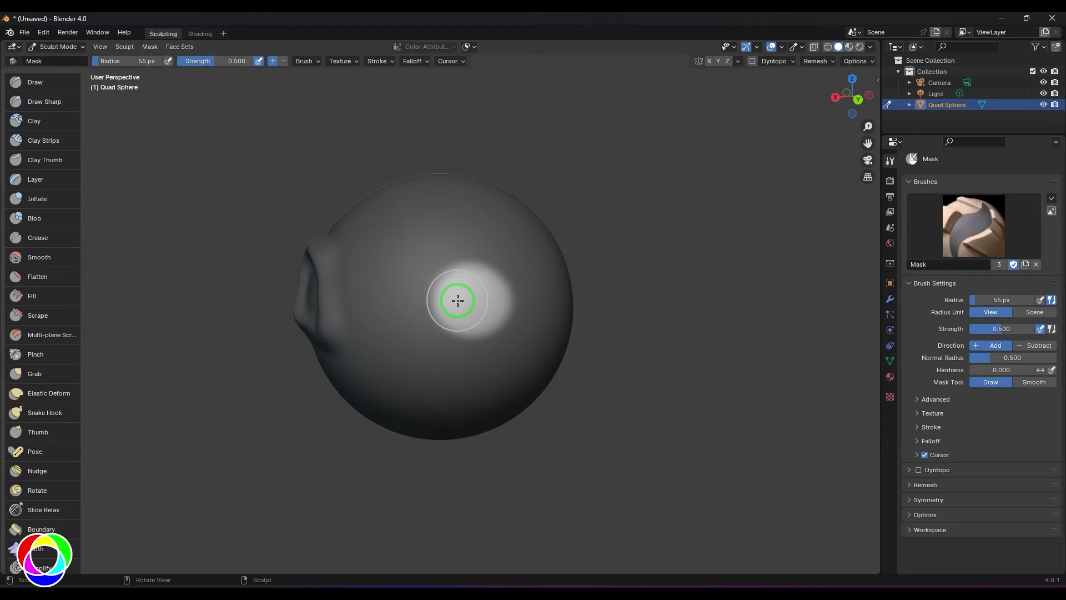
Step: Switch to Draw with a 137 px radius, raise a central bump, then undo it
key(f)
key(x)
mouse_move(474, 302)
mouse_down()
mouse_move(503, 308)
mouse_move(473, 299)
mouse_move(527, 283)
mouse_up()
key(ctrl+z)
key(ctrl+z)
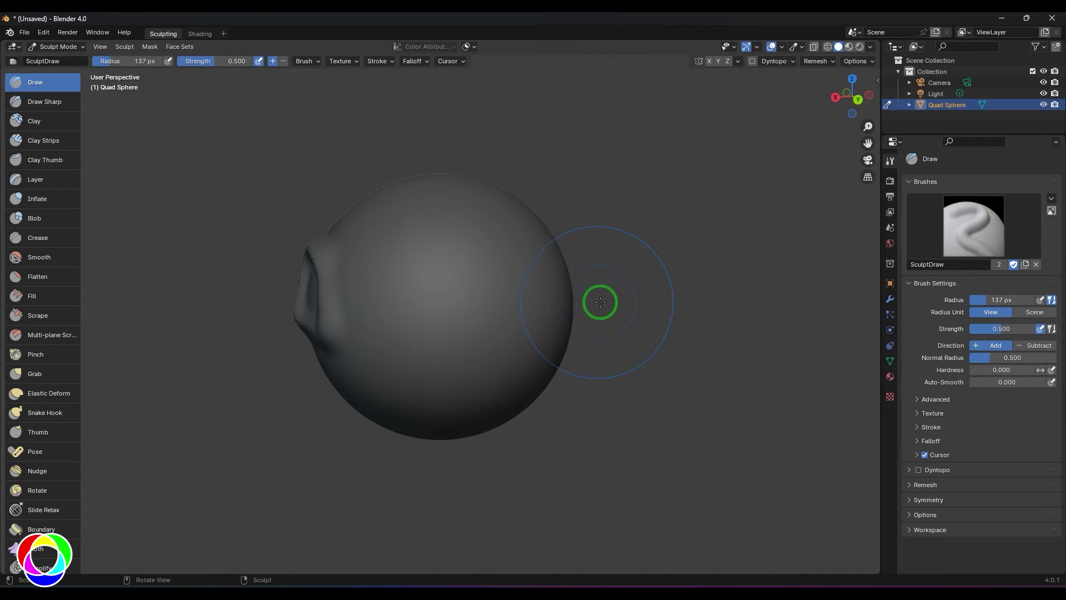
Step: Clear all masking from the sphere using the Alt+A mask pie
key(alt+a)
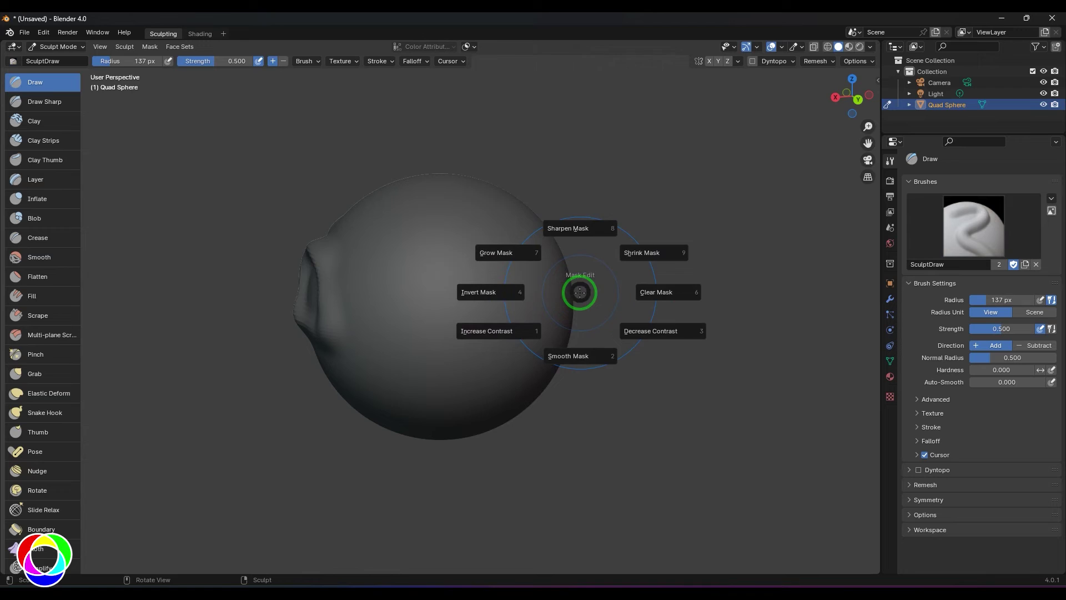
click(661, 292)
click(150, 46)
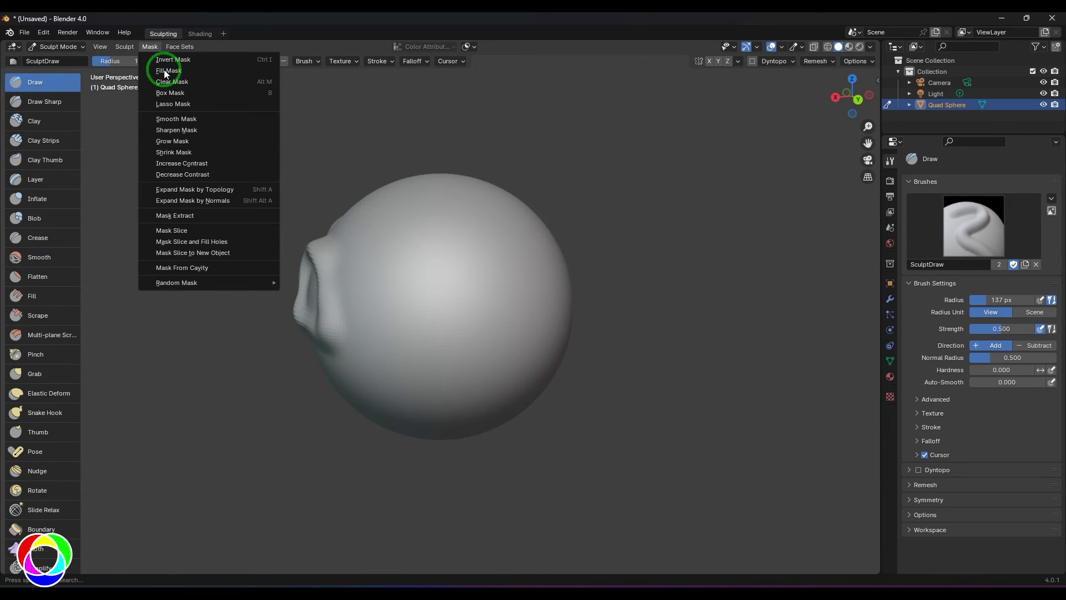
click(208, 82)
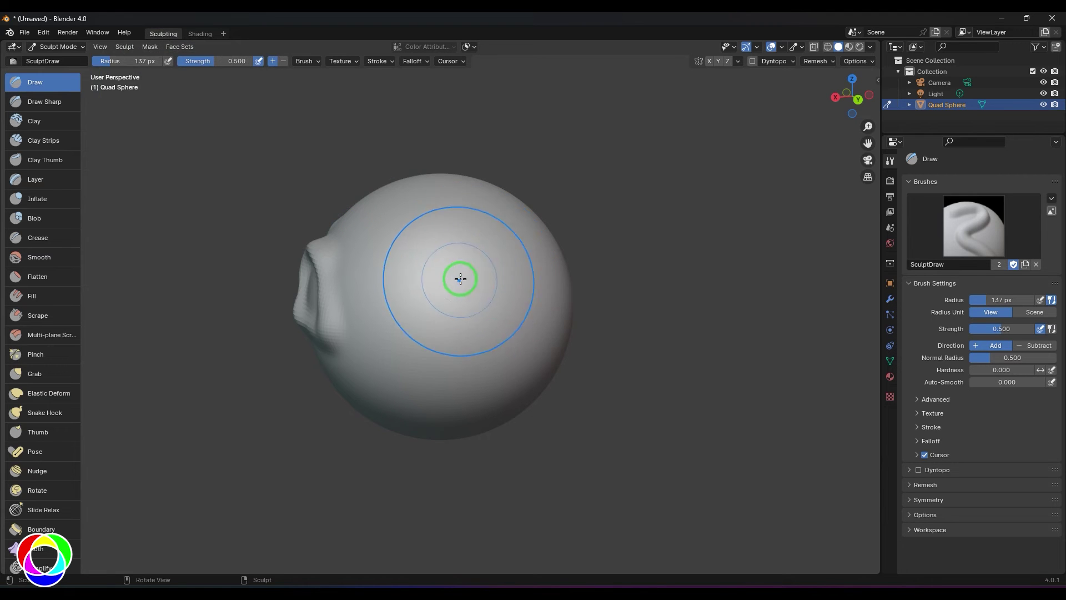
Step: Switch to the Mask brush, paint over the sphere's centre, then remove that mask with Alt+M
key(m)
mouse_move(476, 274)
mouse_down()
mouse_move(465, 303)
mouse_move(467, 269)
mouse_move(466, 298)
mouse_move(491, 283)
mouse_up()
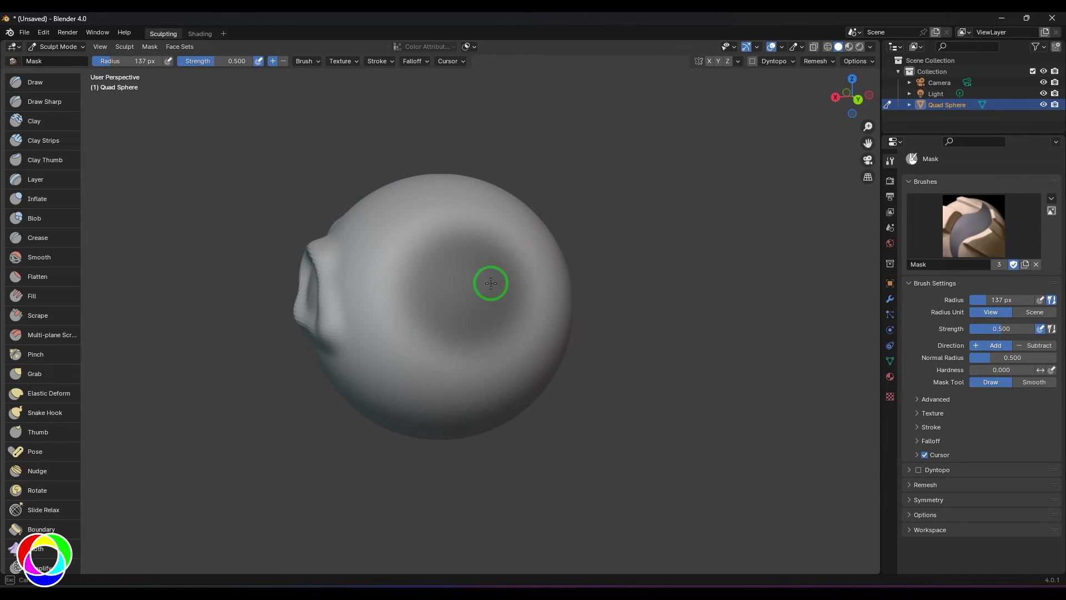
key(alt+m)
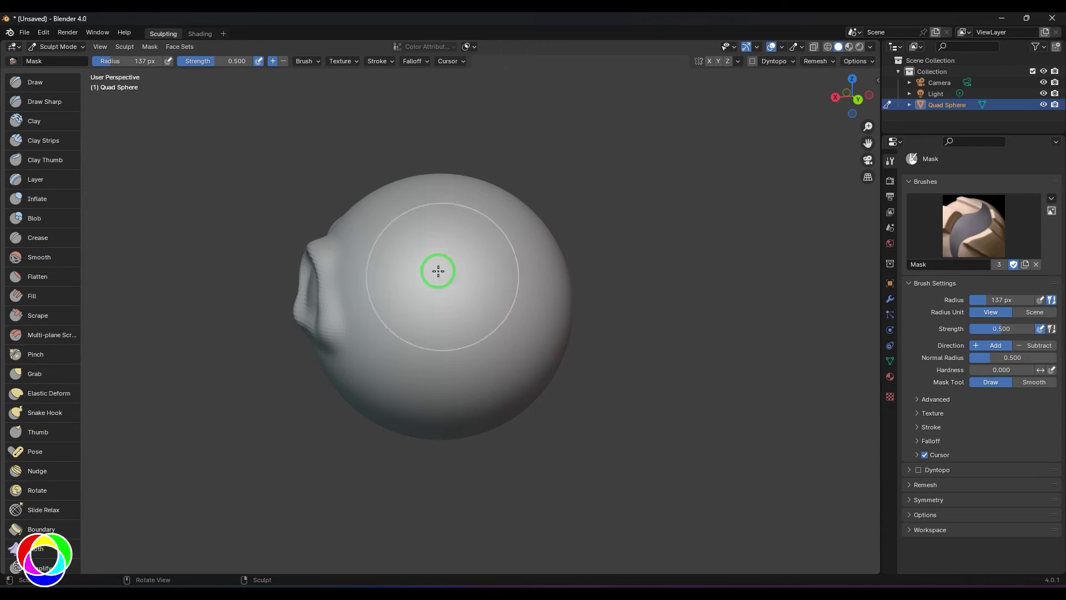
click(150, 47)
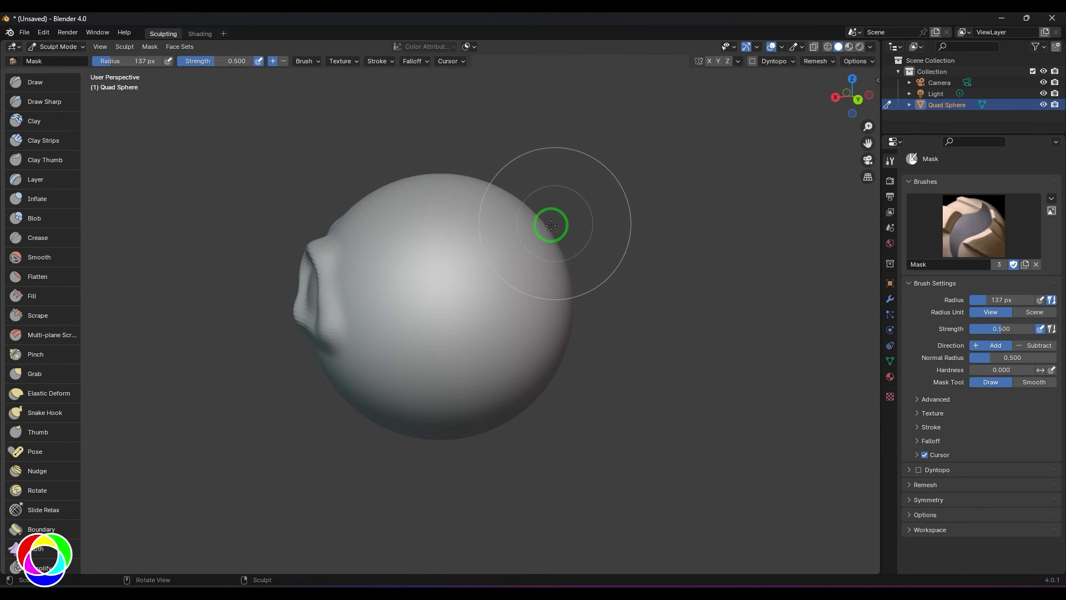
Step: Box-mask rectangles over the sphere's upper right and left parts, then clear the mask with Alt+M
key(b)
drag(483, 148, 636, 333)
key(b)
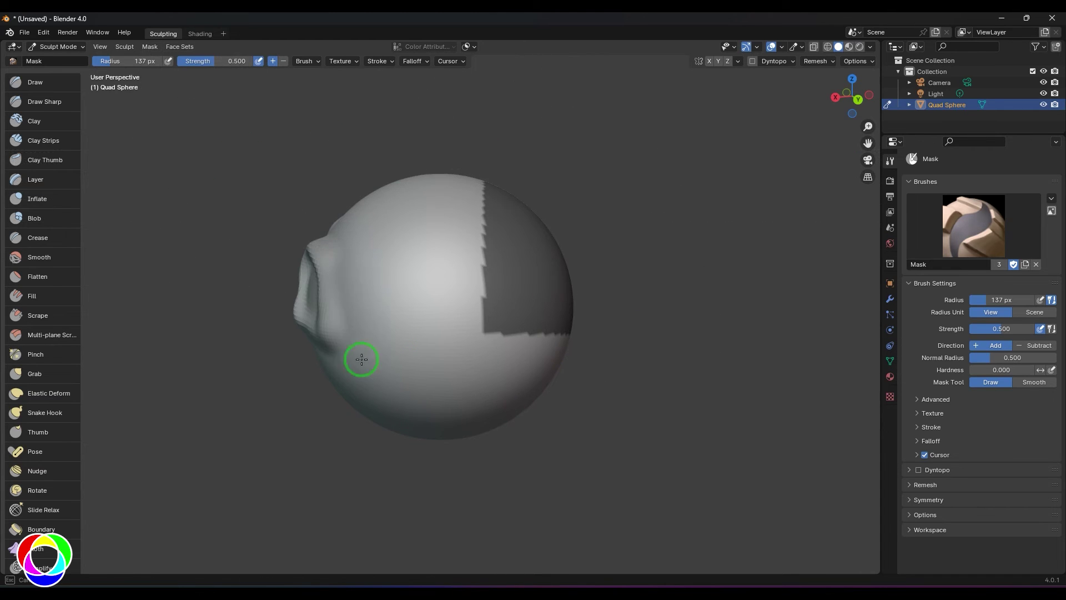
drag(214, 138, 382, 461)
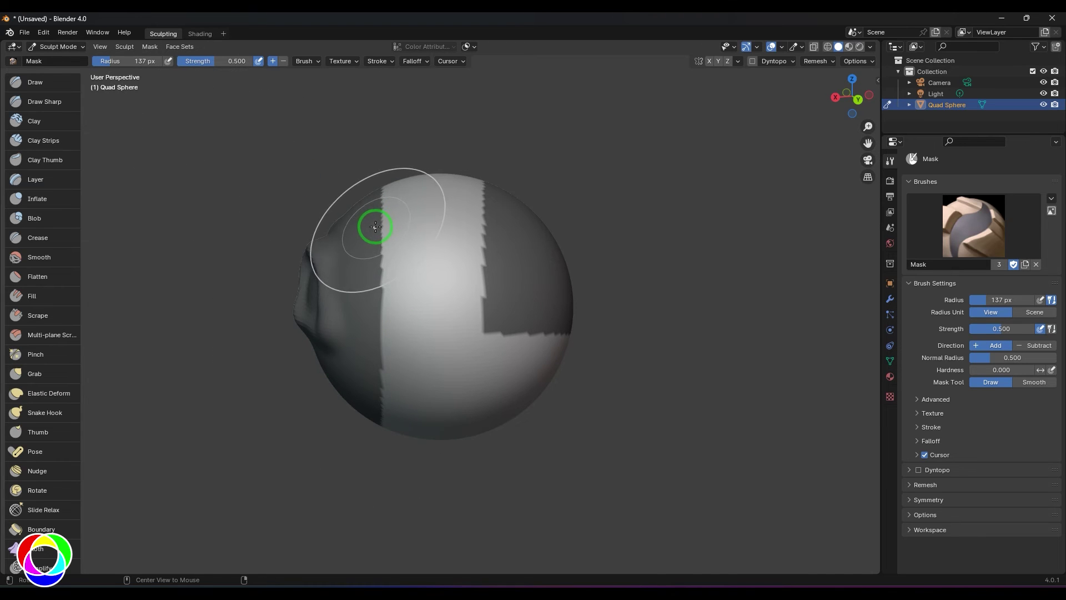
key(alt+m)
Step: Lasso-mask the sphere's upper right region from the Mask menu, then clear the mask again
click(150, 47)
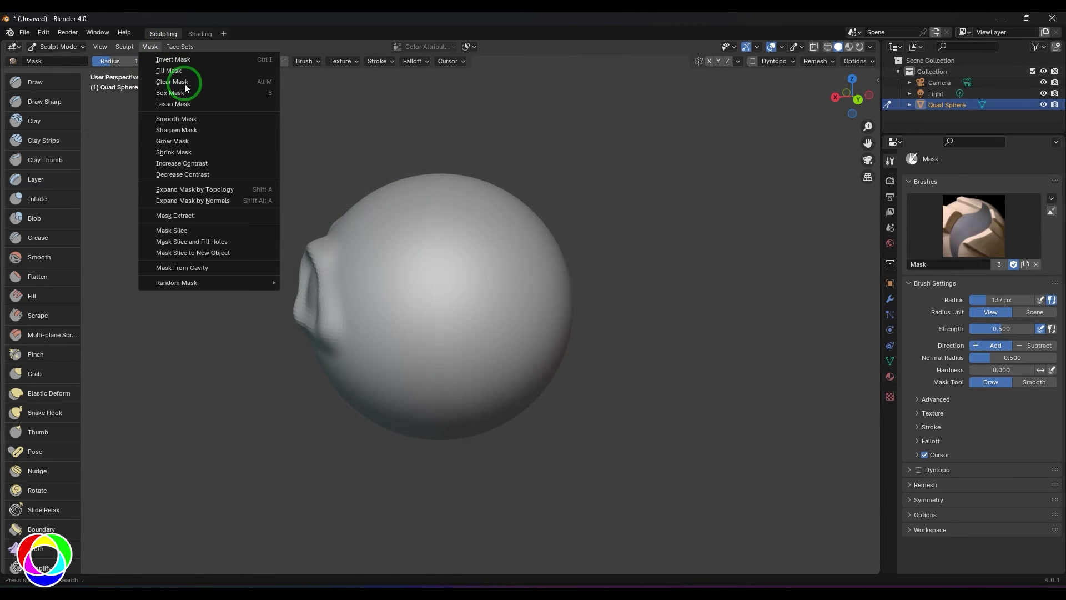
click(237, 106)
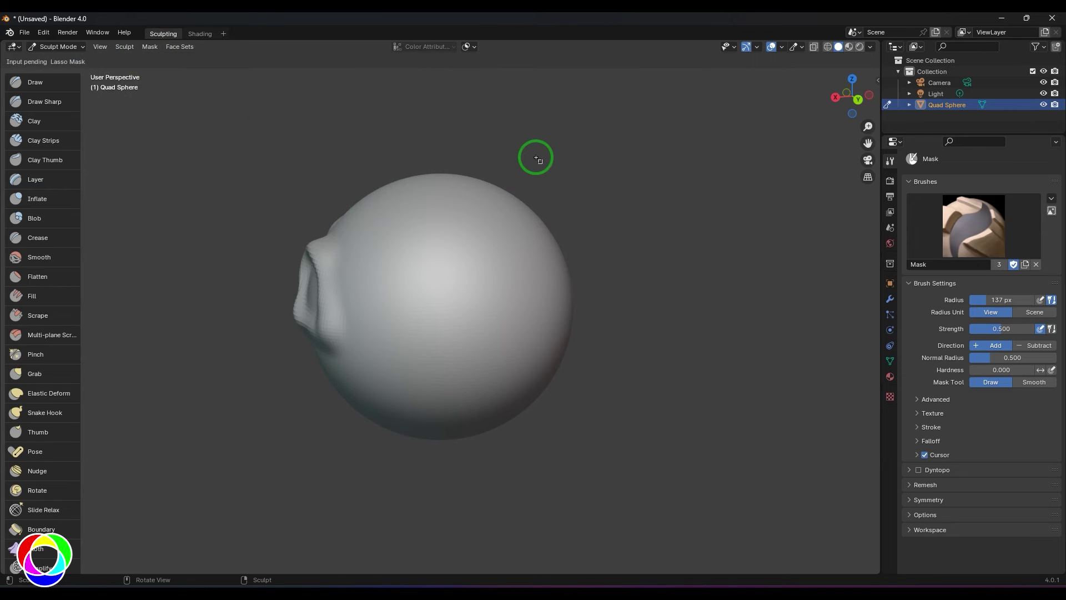
mouse_move(538, 124)
mouse_down()
mouse_move(490, 255)
mouse_move(741, 313)
mouse_up()
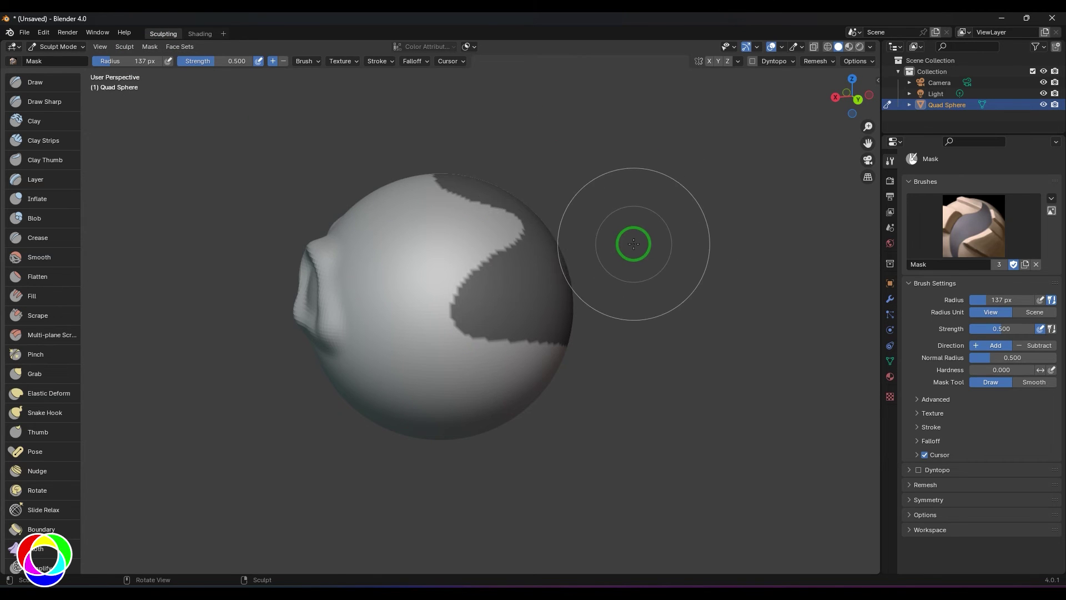
key(alt+m)
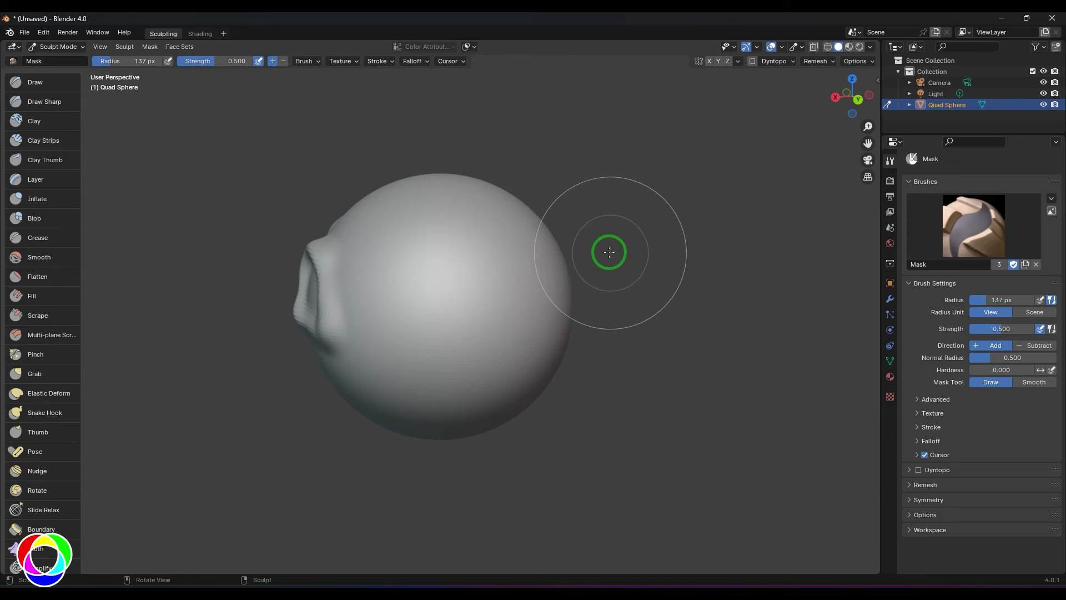
click(180, 47)
mouse_move(150, 46)
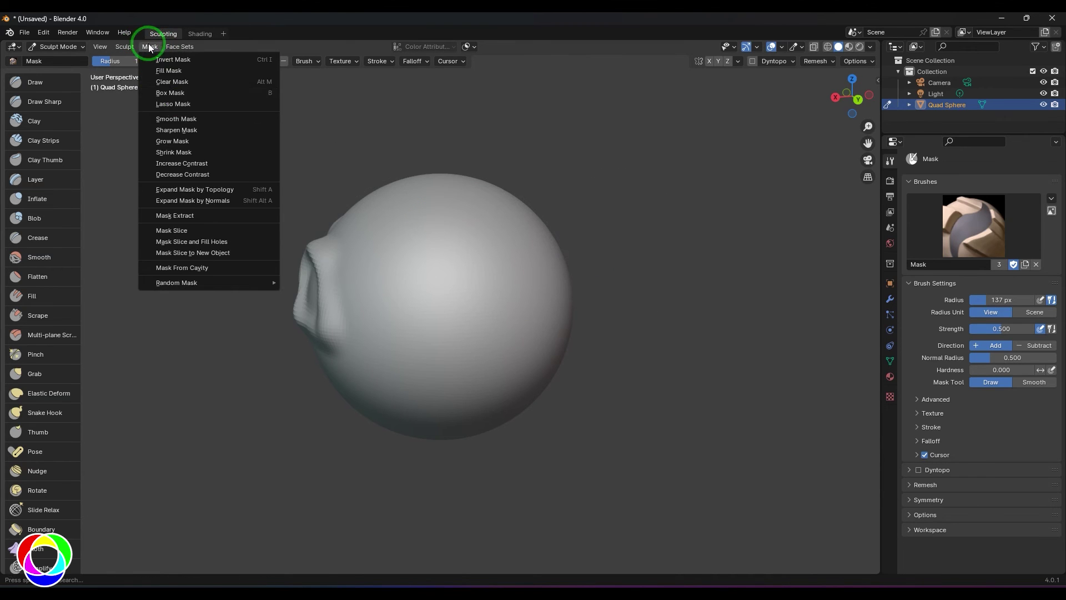
Step: Smooth the mask, shrink the Mask brush to 57 px, and paint a curved stroke across the sphere
click(199, 118)
key(bracketleft)
key(bracketleft)
key(bracketleft)
key(bracketleft)
key(bracketleft)
key(bracketleft)
key(bracketleft)
key(bracketleft)
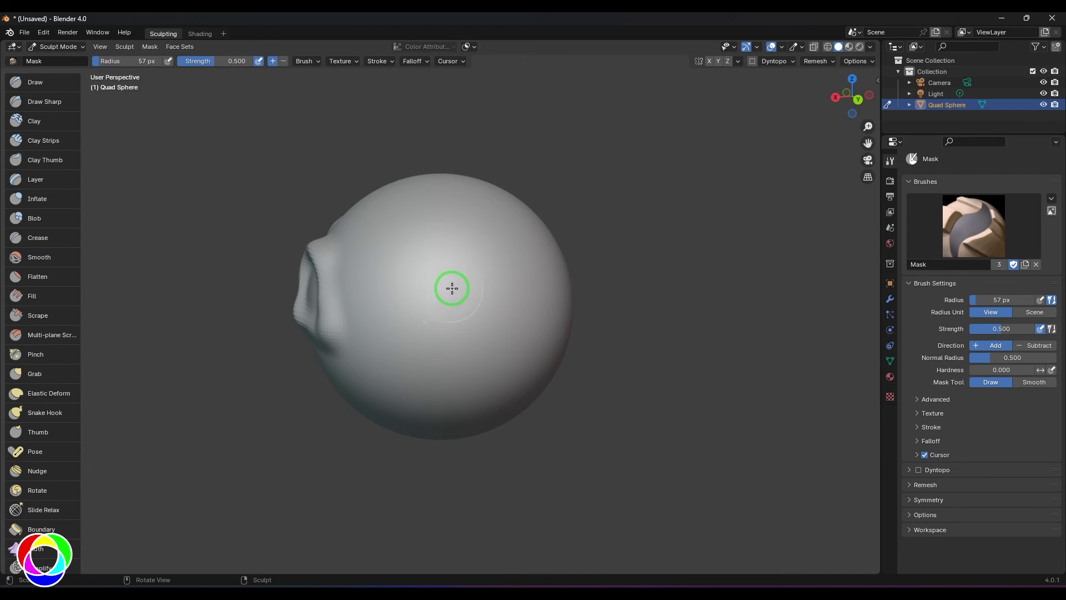
mouse_move(452, 288)
mouse_down()
mouse_move(467, 267)
mouse_move(505, 278)
mouse_move(423, 310)
mouse_move(471, 329)
mouse_up()
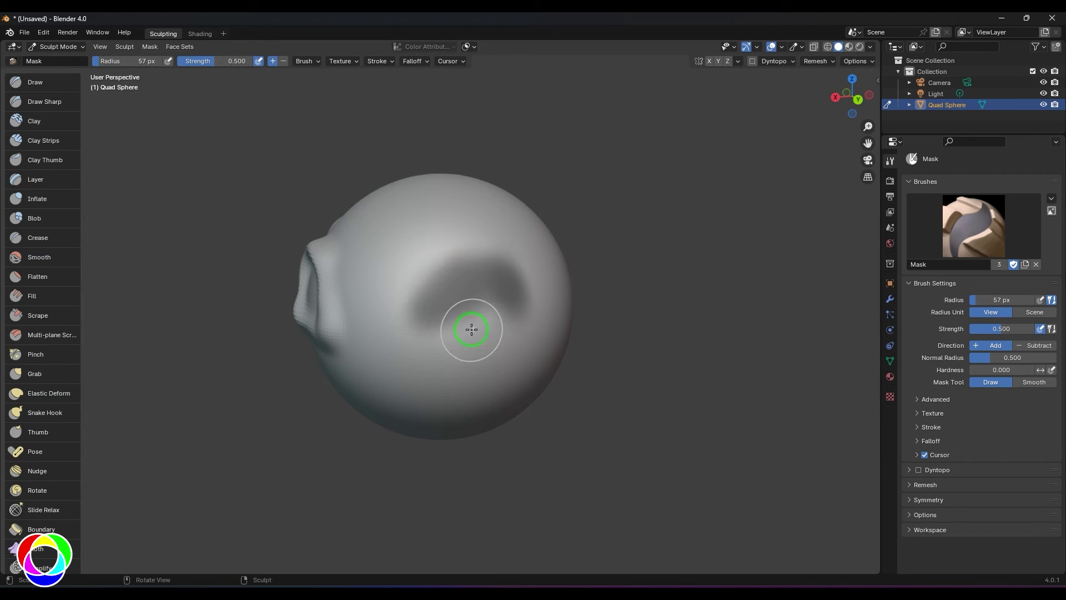
Step: Apply Sharpen Mask nine times to the painted stroke, then Grow Mask once
key(a)
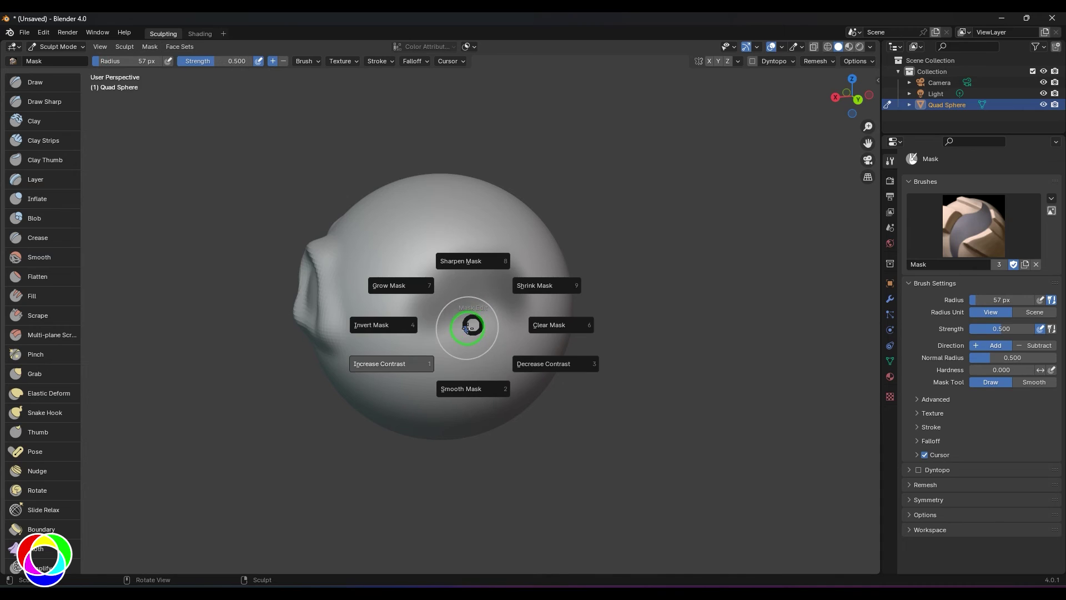
click(466, 256)
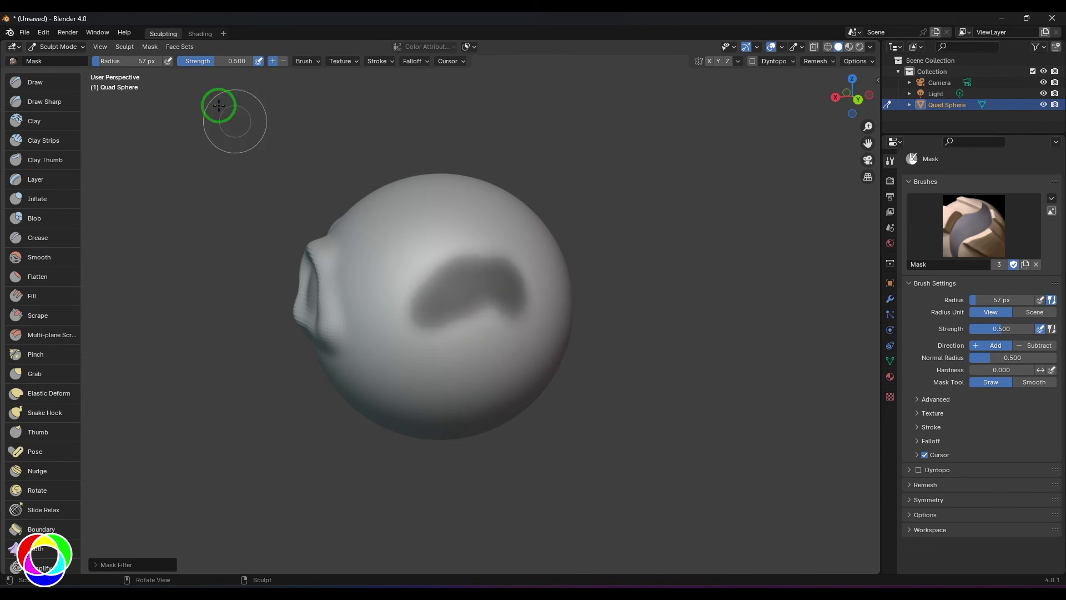
click(150, 47)
click(193, 132)
click(150, 47)
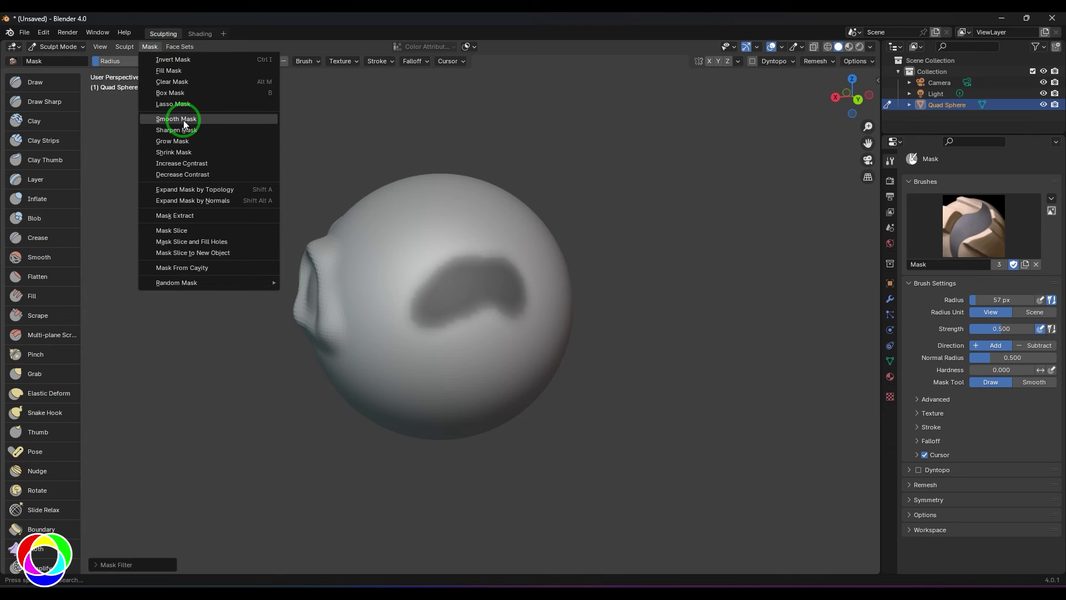
click(185, 130)
click(154, 49)
click(195, 131)
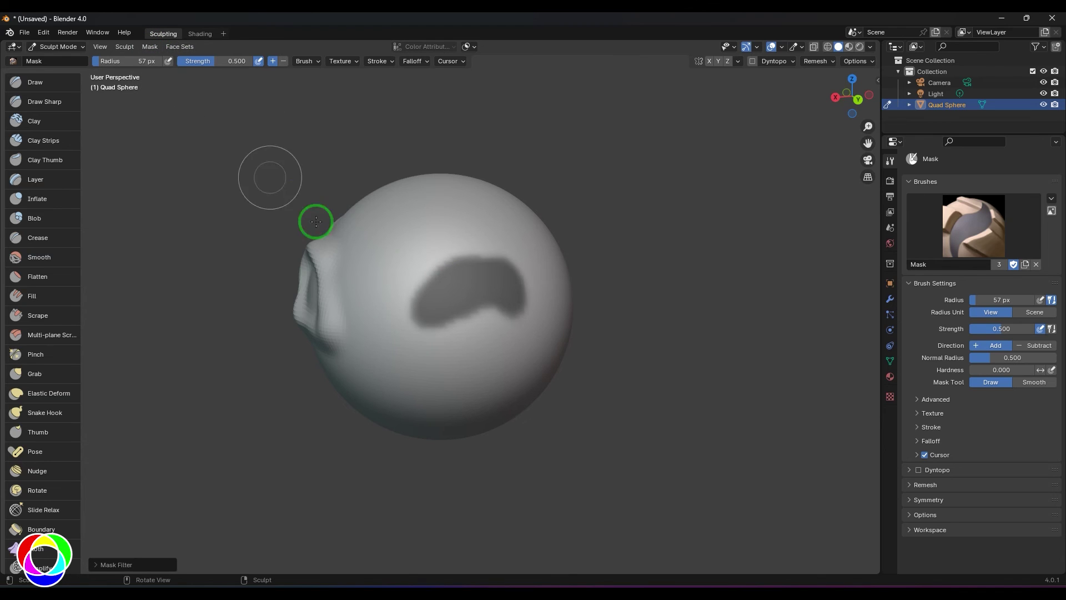
click(150, 46)
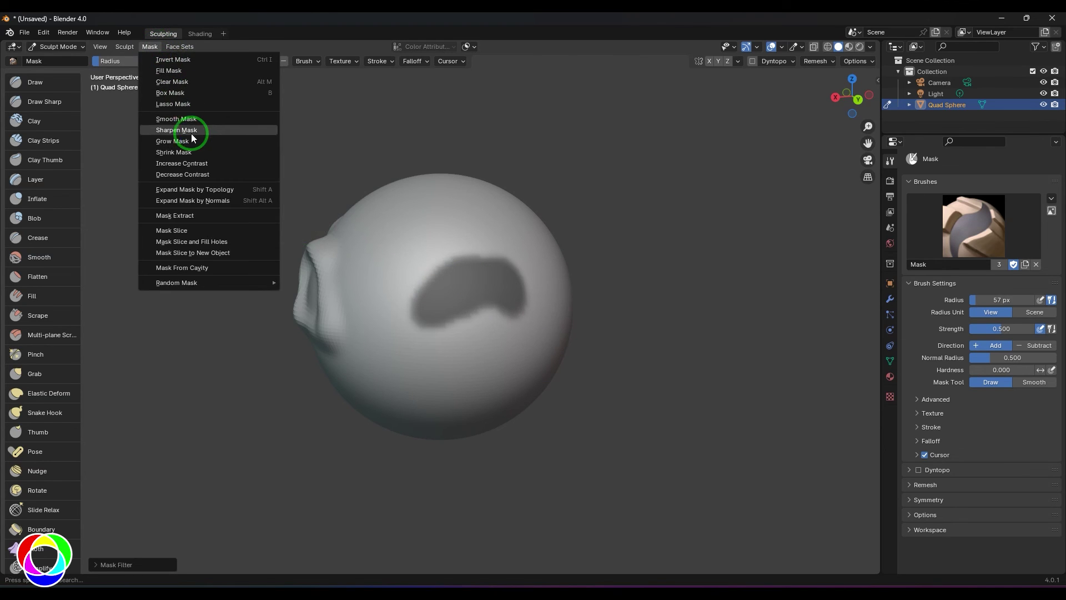
click(192, 134)
click(151, 47)
click(195, 117)
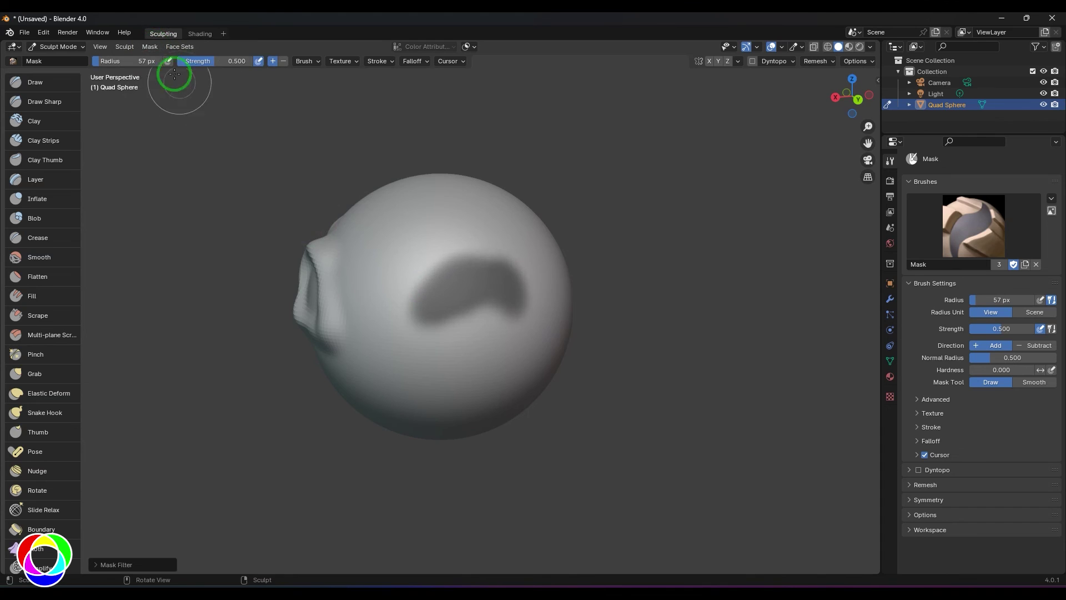
click(150, 47)
click(197, 118)
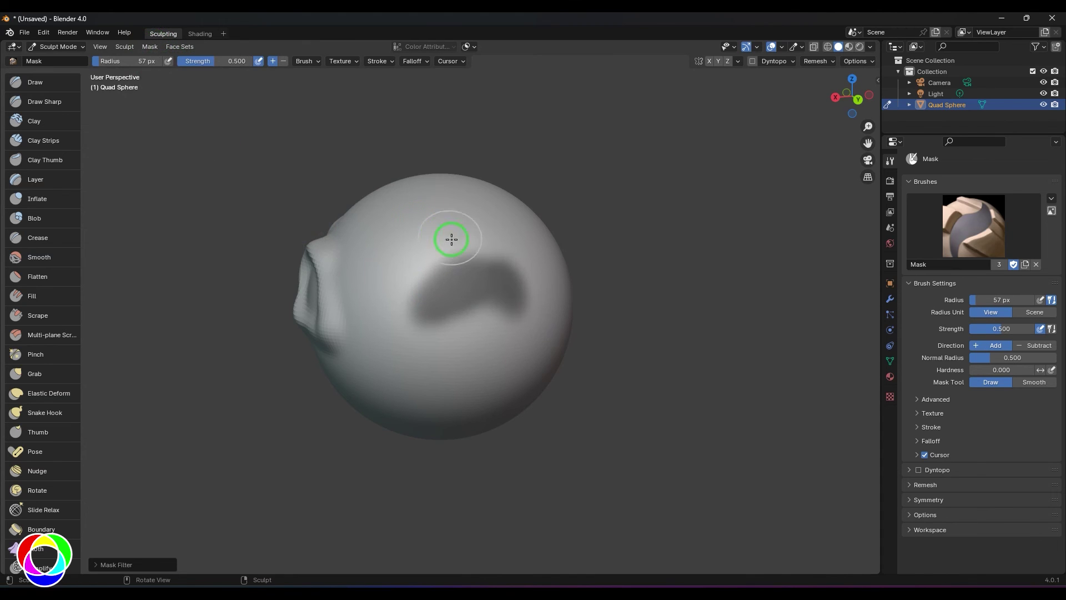
click(150, 46)
click(202, 126)
click(150, 47)
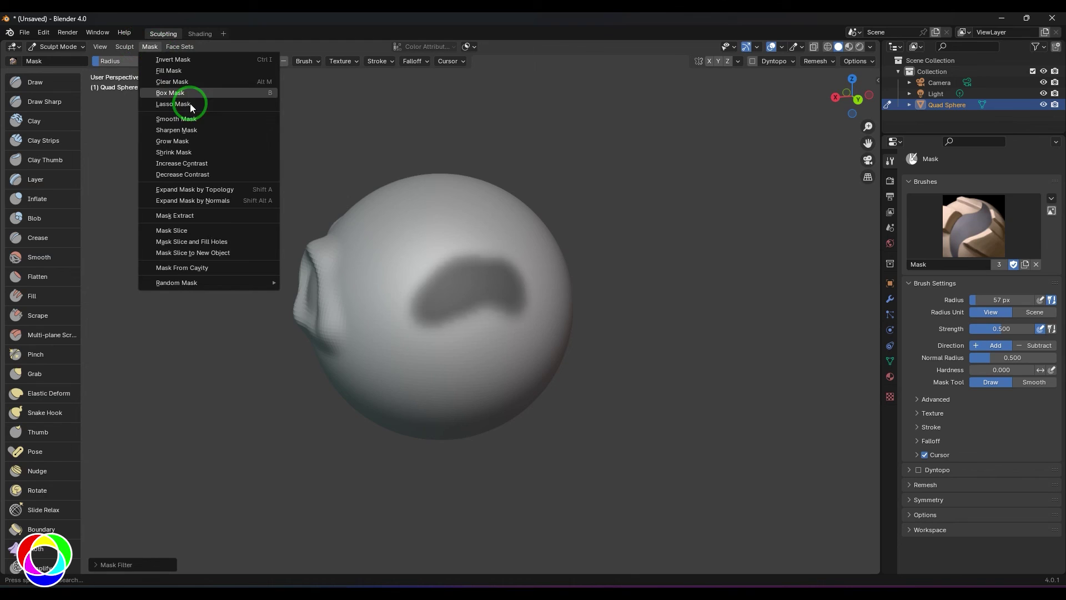
click(202, 131)
click(149, 47)
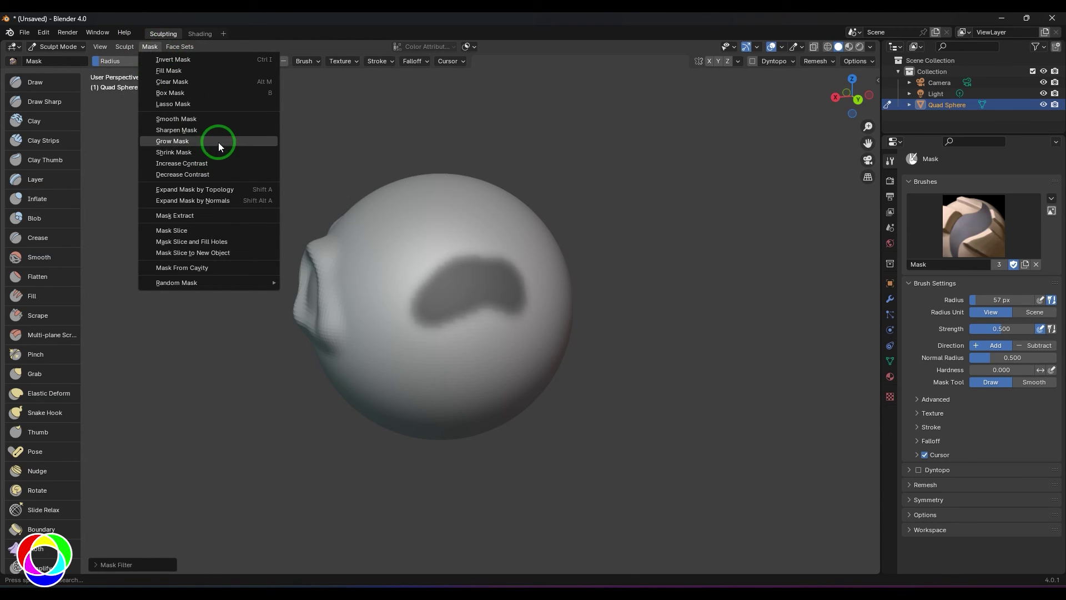
click(221, 142)
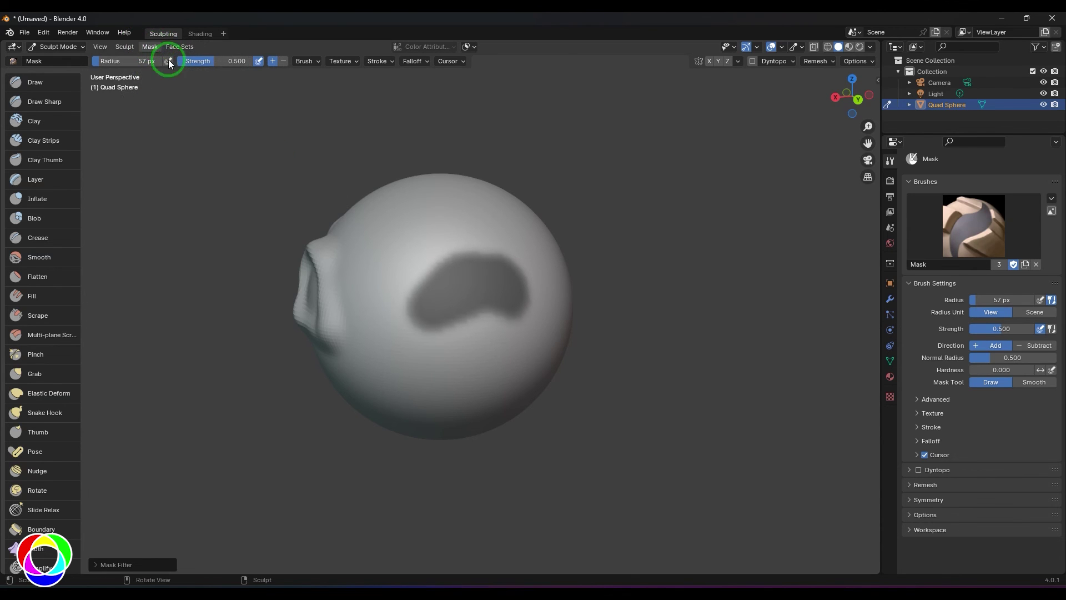
Step: Grow the sphere's mask three times from the A pie menu
key(a)
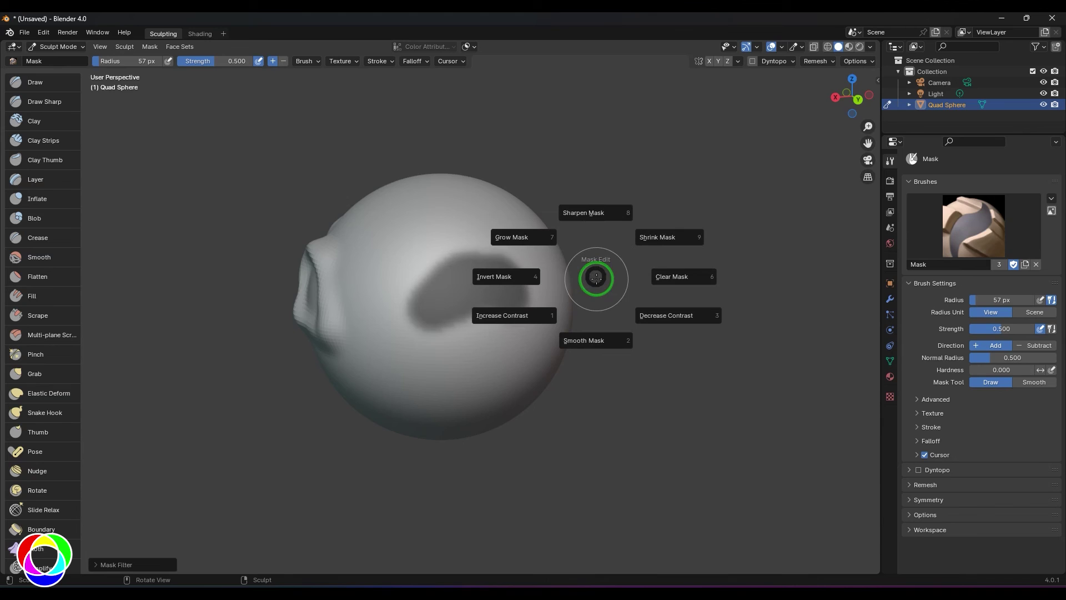
click(531, 240)
key(a)
click(571, 238)
key(a)
click(543, 226)
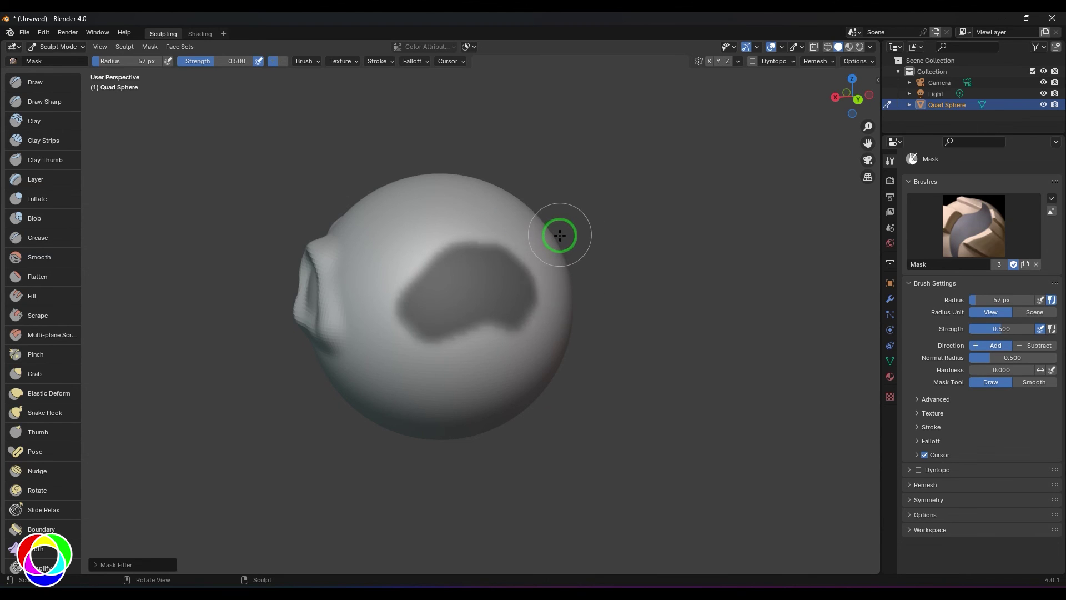
Step: Shrink the mask four times using Shrink Mask
key(a)
click(623, 197)
key(a)
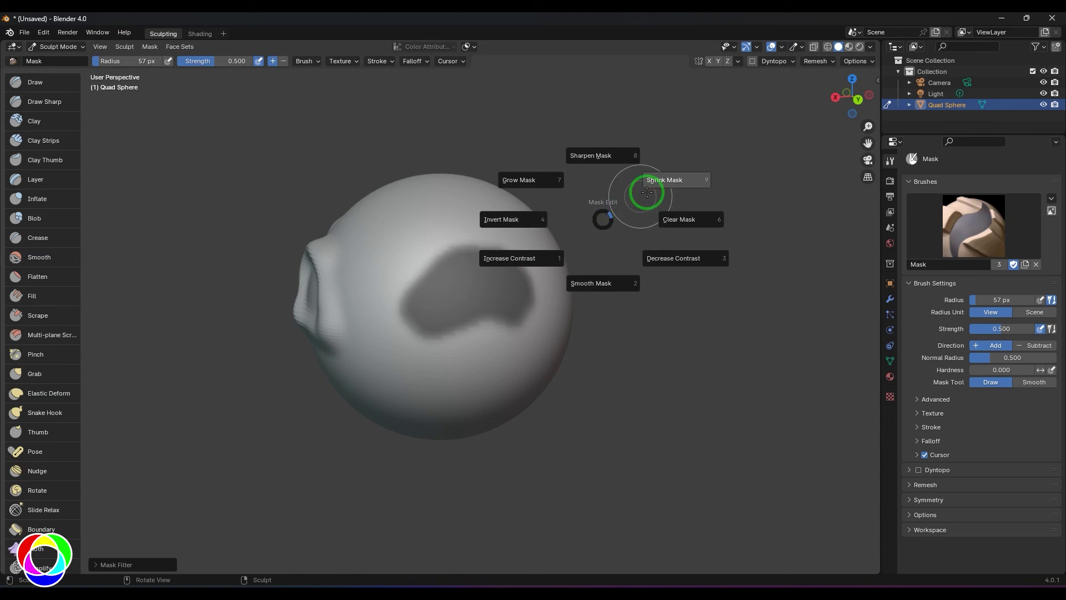
click(647, 193)
key(a)
click(698, 161)
key(a)
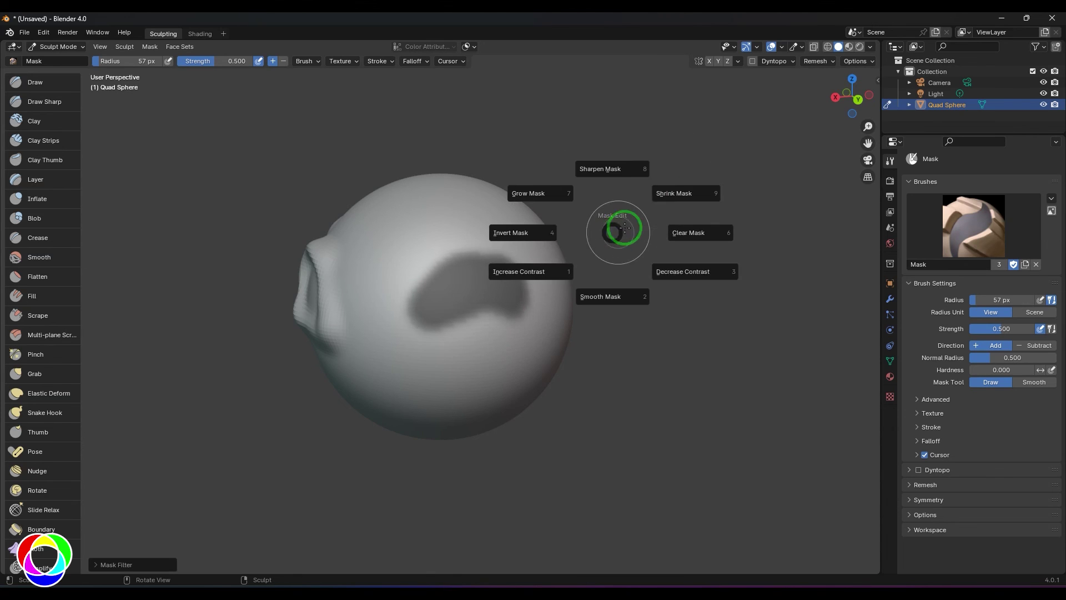
click(664, 202)
Step: Increase the mask contrast twice, then decrease it once
key(a)
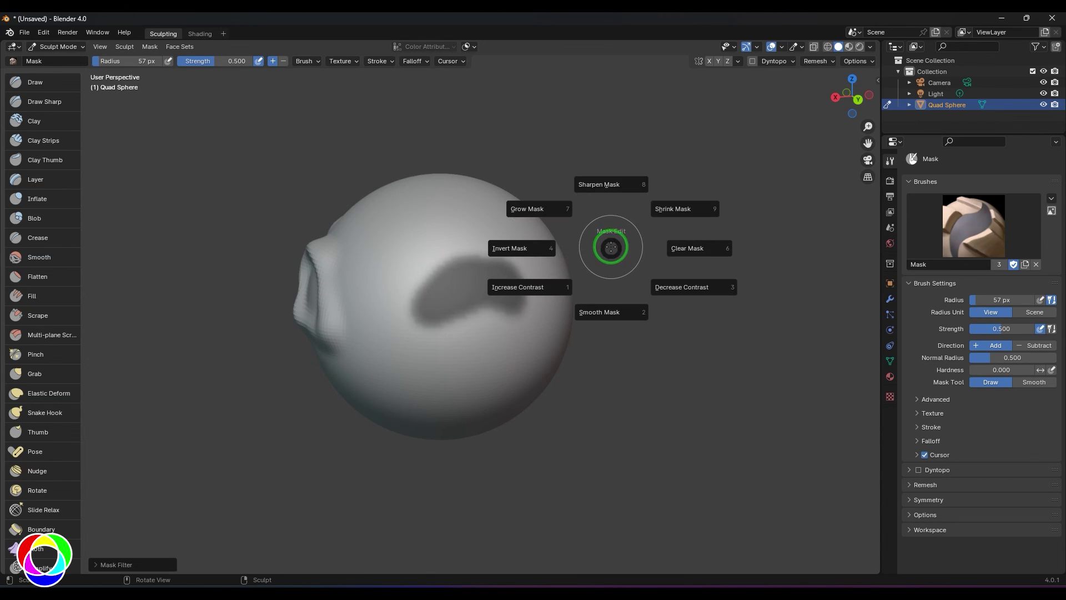
click(536, 294)
key(a)
click(542, 324)
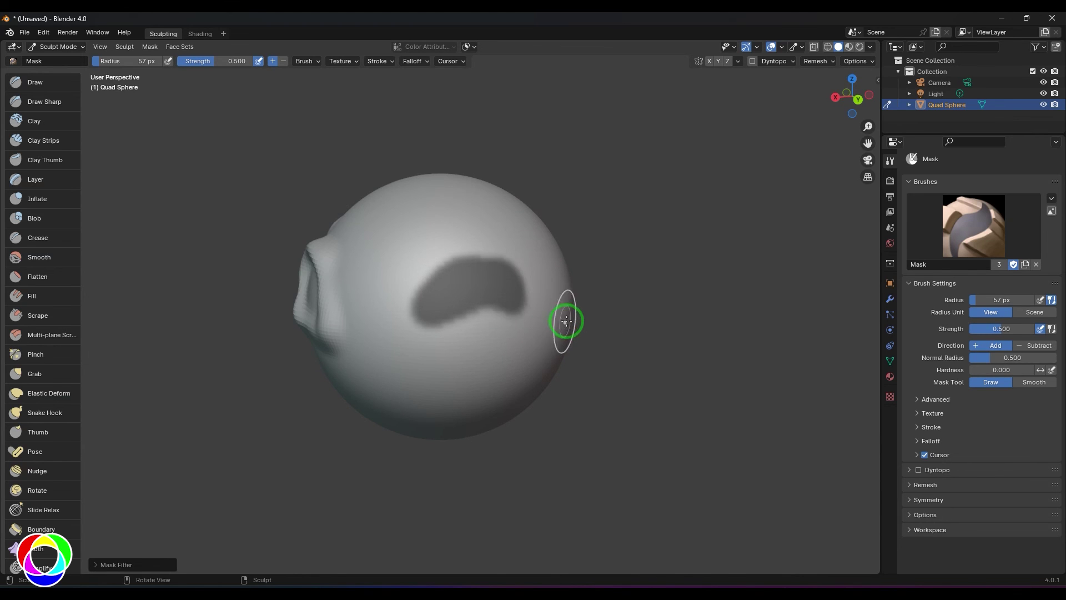
key(a)
click(664, 331)
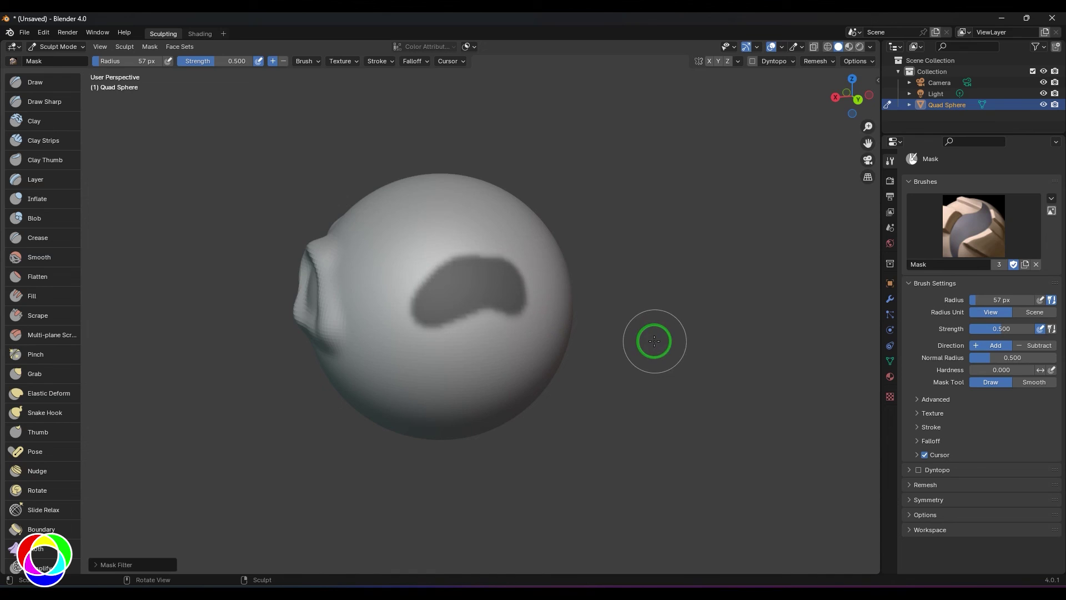
Step: Clear the entire mask from the sphere with Alt+M
key(z)
key(alt+m)
click(150, 47)
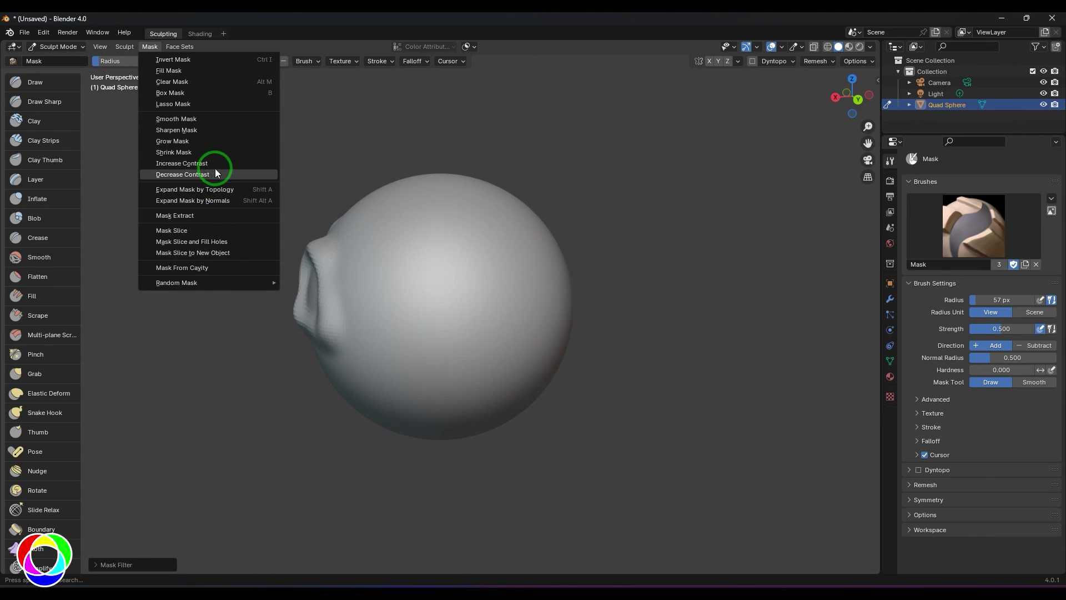
Step: Clear leftover mask, then paint a small mask patch at the sphere's centre with the Mask brush
click(174, 83)
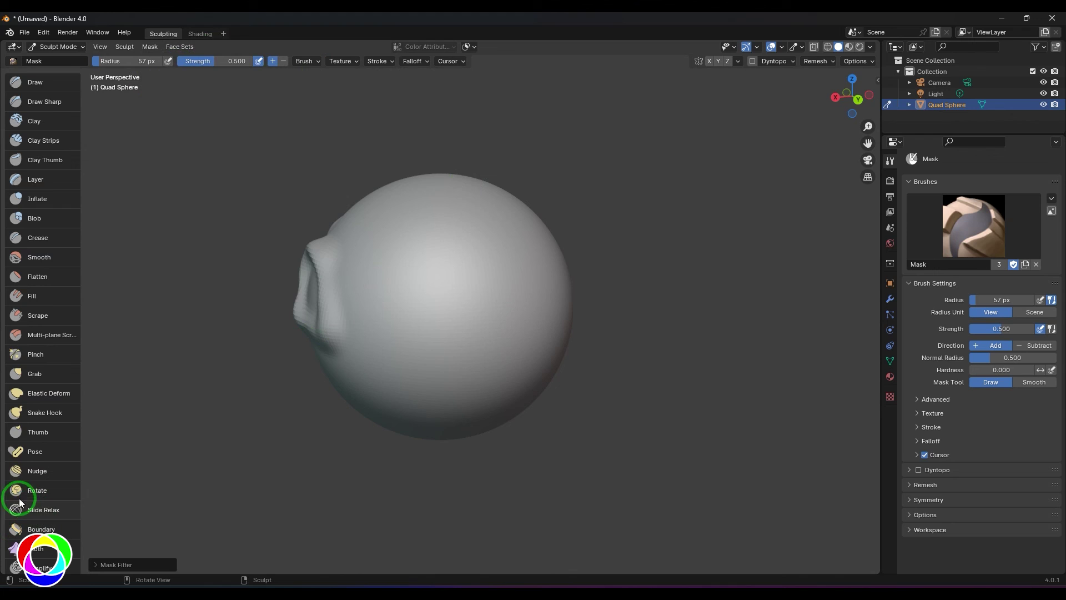
scroll(42, 444, down, 4)
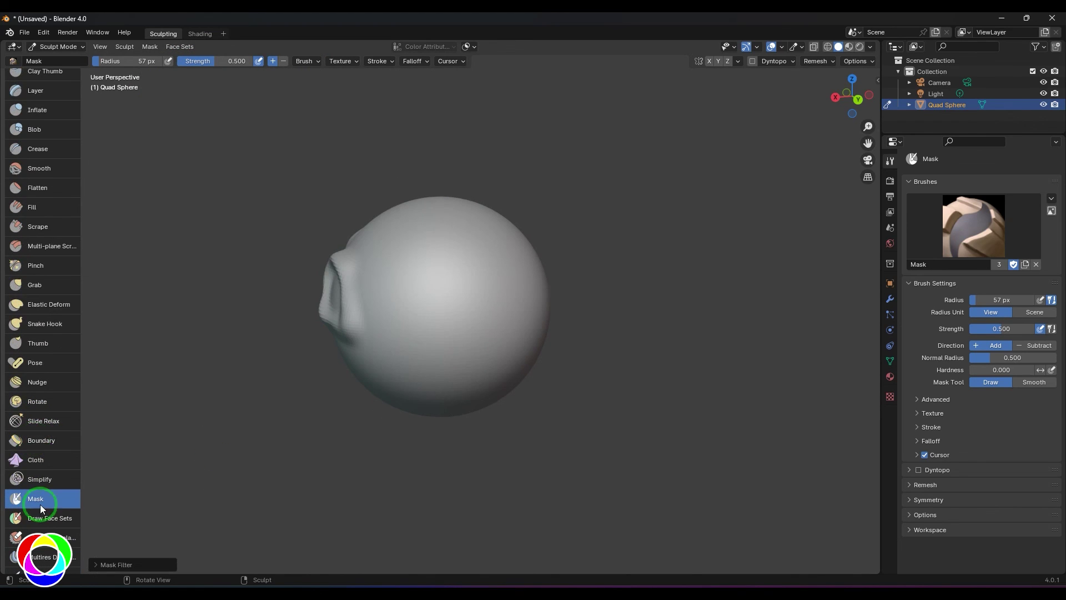
key(x)
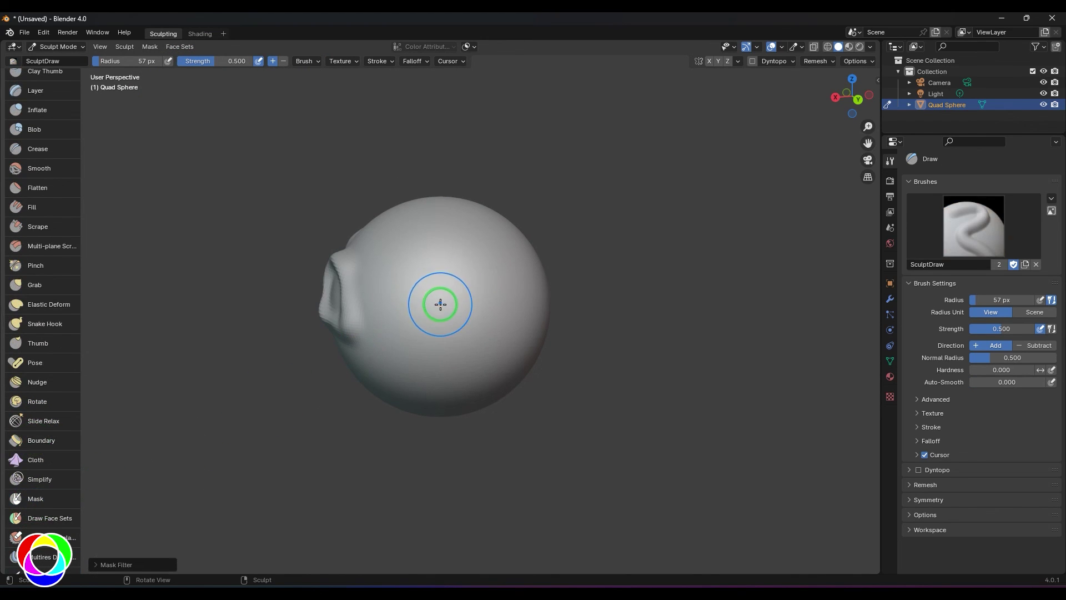
key(m)
mouse_move(438, 305)
mouse_down()
mouse_move(441, 287)
mouse_move(452, 311)
mouse_up()
key(alt+a)
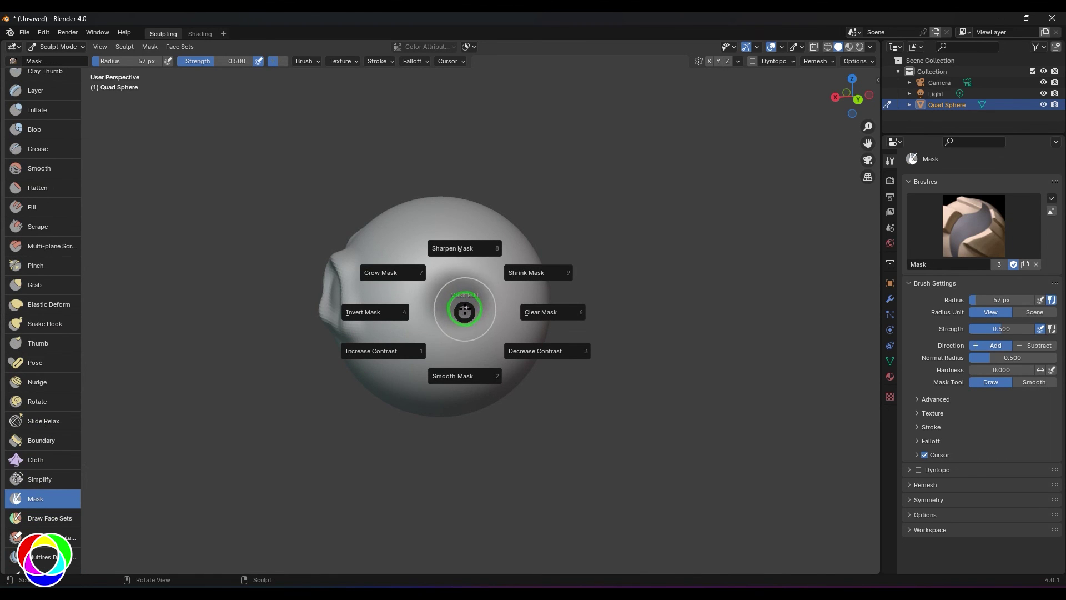
click(465, 313)
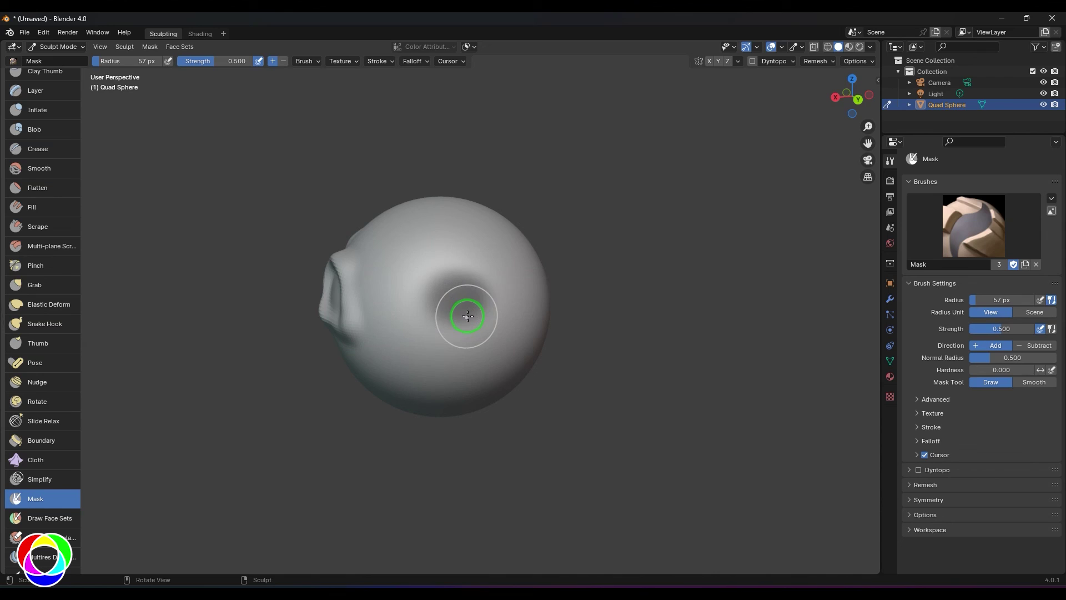